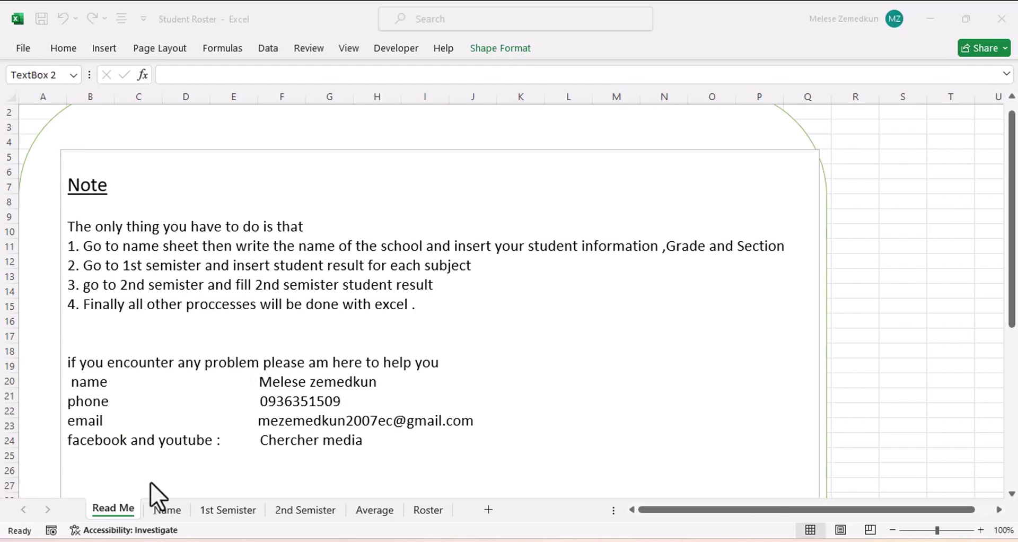
Step: Open the Name sheet and inspect the first student's name, sex and age
click(167, 510)
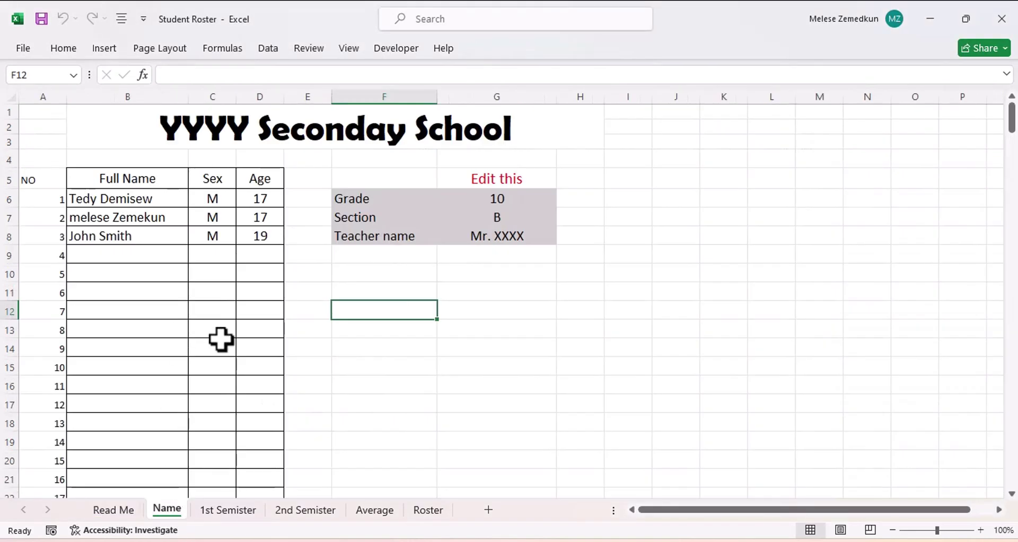
scroll(221, 339, down, 1)
scroll(220, 339, up, 1)
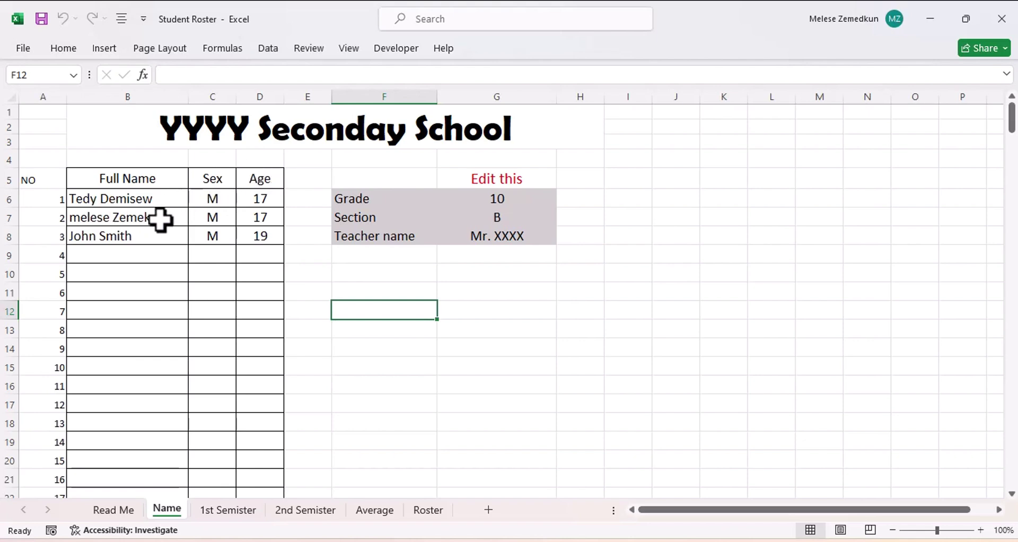
click(119, 198)
click(211, 199)
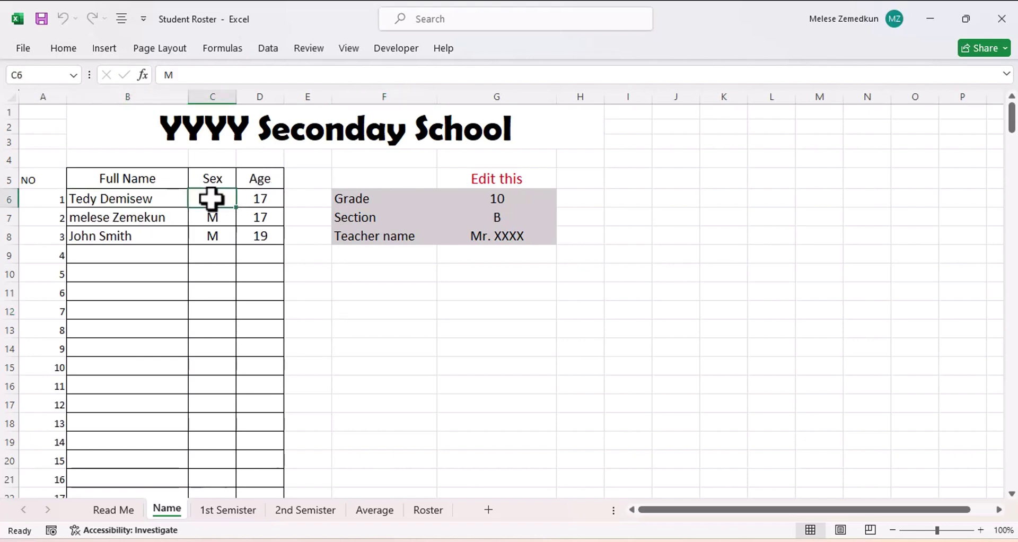
click(266, 199)
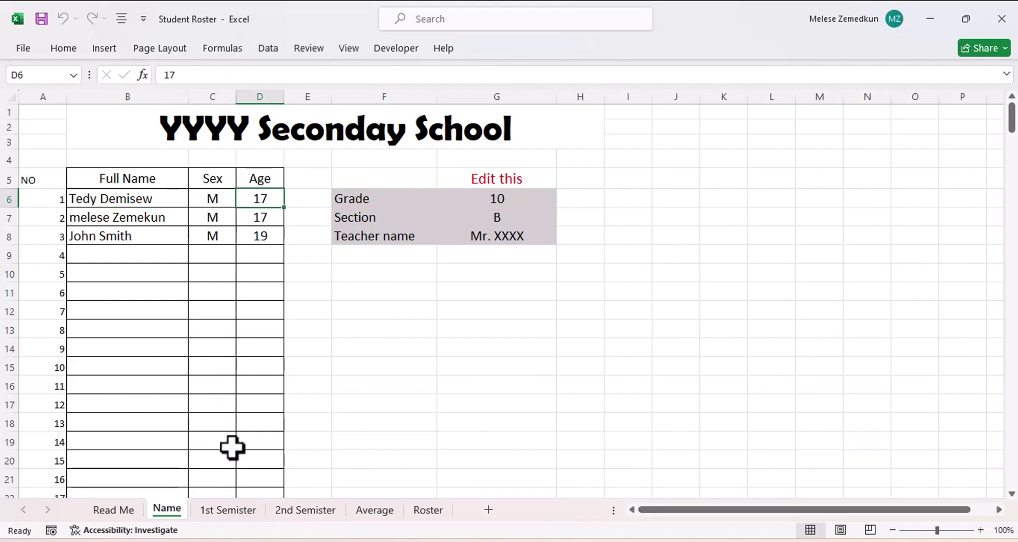
Step: Browse the 1st Semister, 2nd Semister, Average and Roster sheets, then return to Name
click(226, 511)
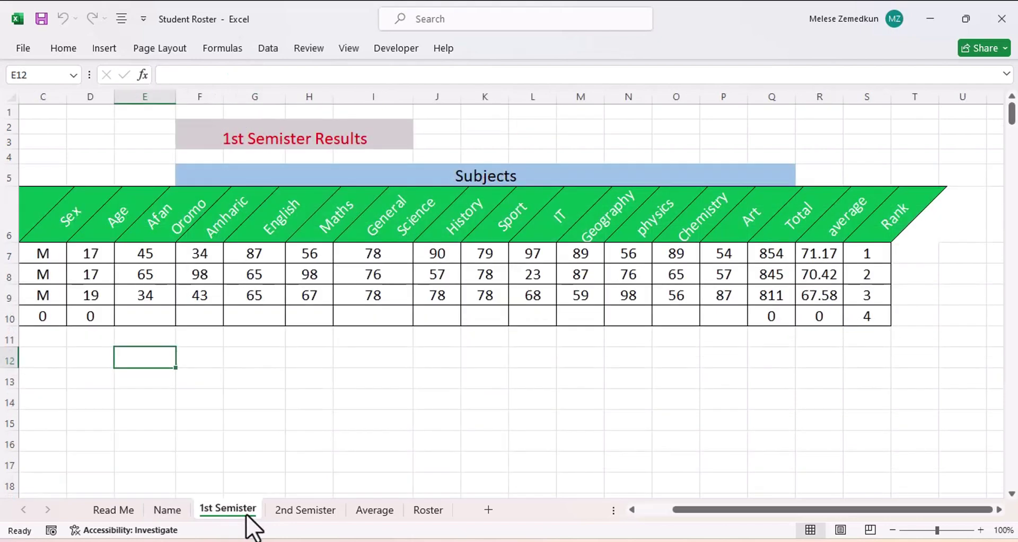
click(300, 511)
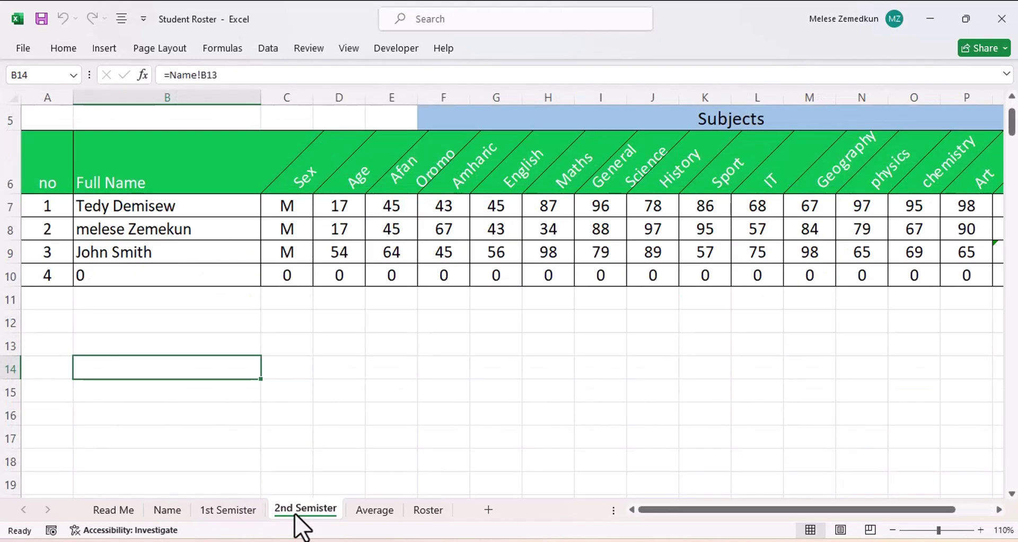
click(374, 510)
click(428, 510)
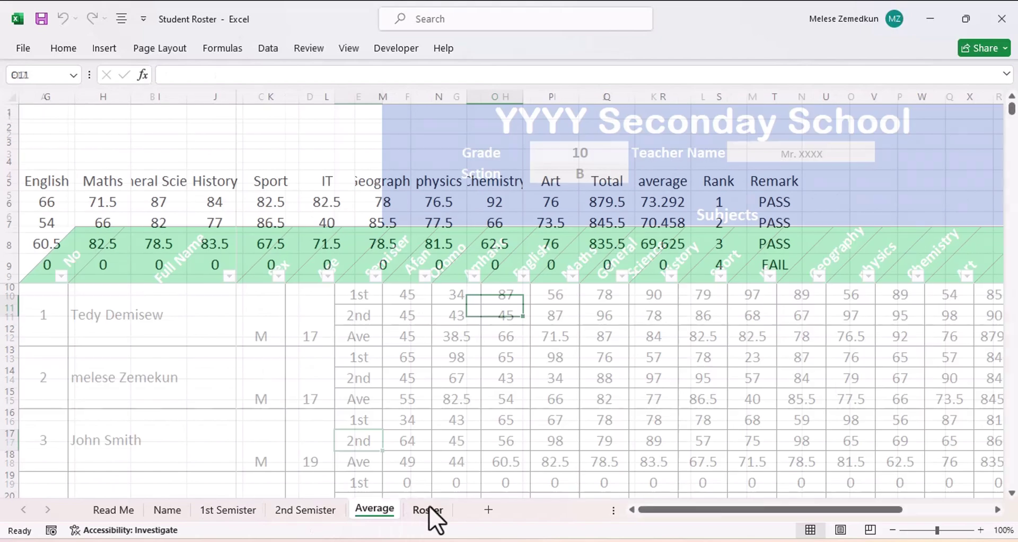
scroll(431, 432, down, 1)
scroll(431, 432, up, 1)
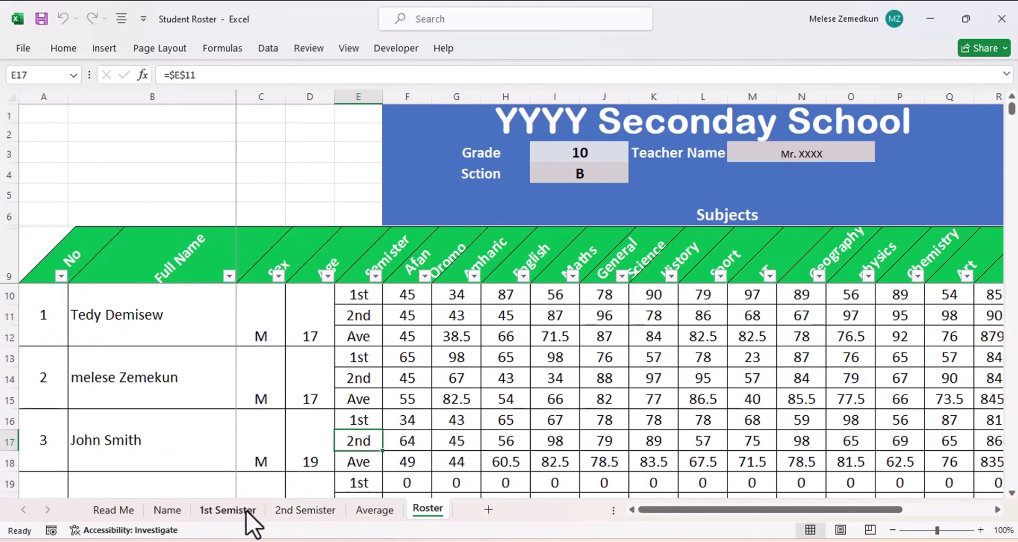
click(229, 511)
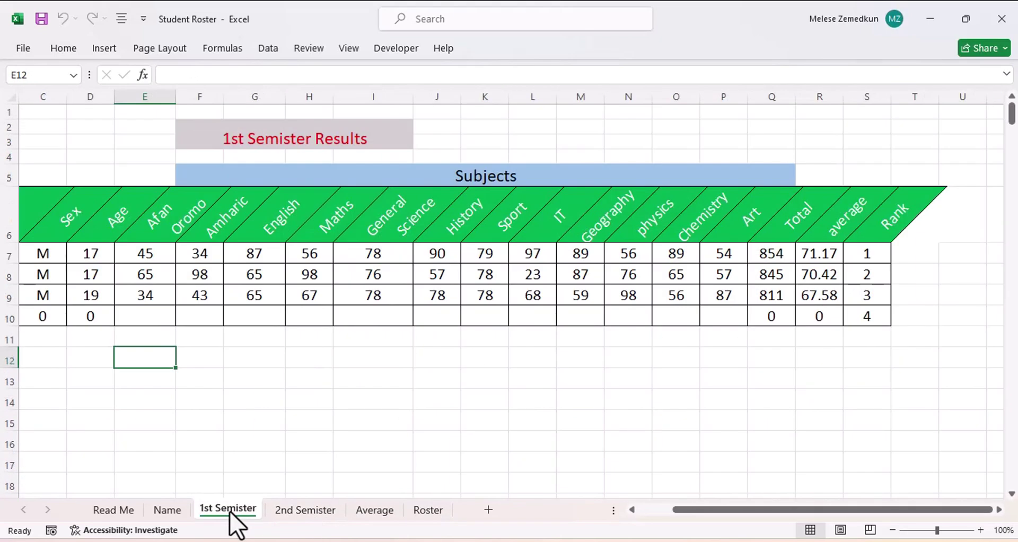
click(166, 510)
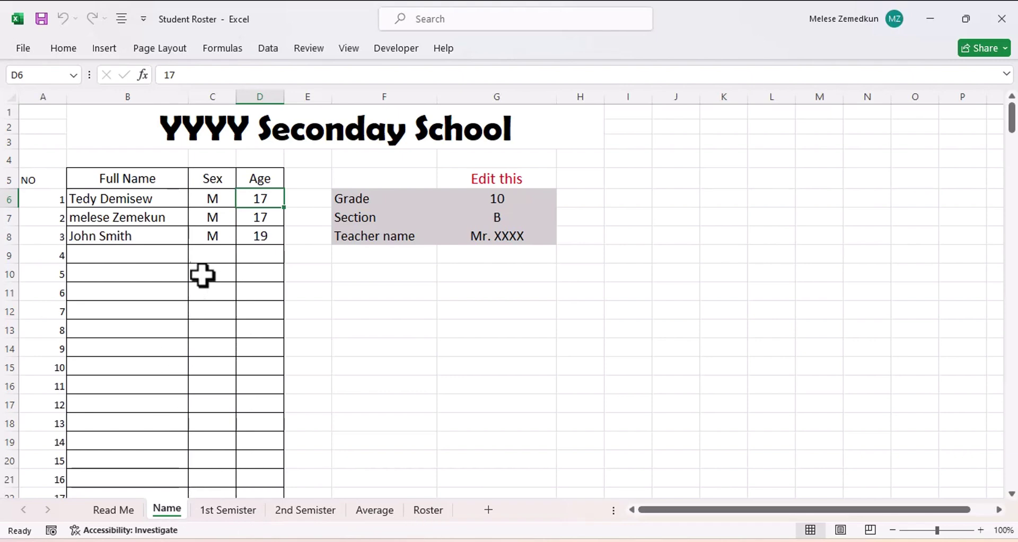
Step: Glance at the 1st Semister and Read Me sheets before returning to the Name sheet
click(234, 510)
scroll(205, 355, left, 3)
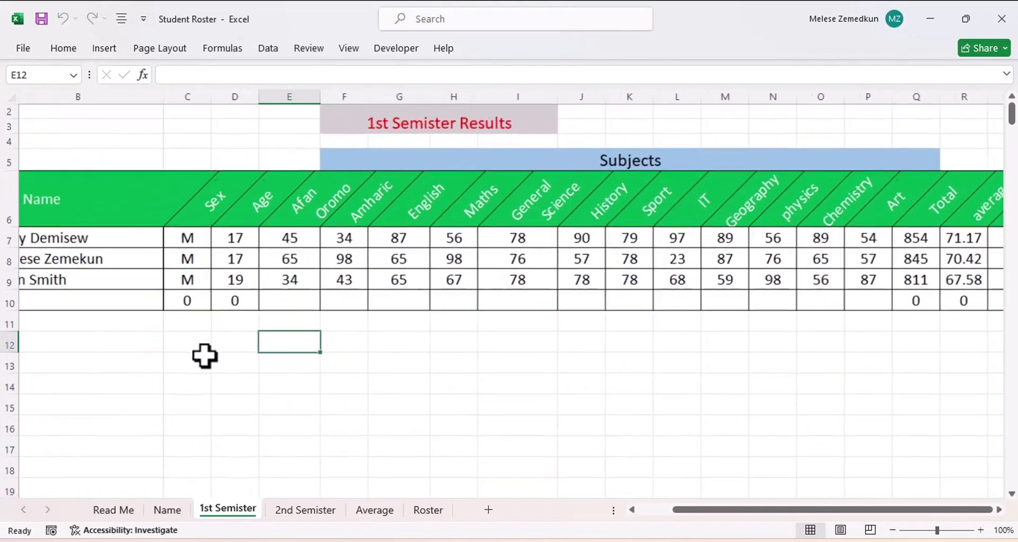
scroll(223, 323, left, 2)
scroll(245, 290, left, 2)
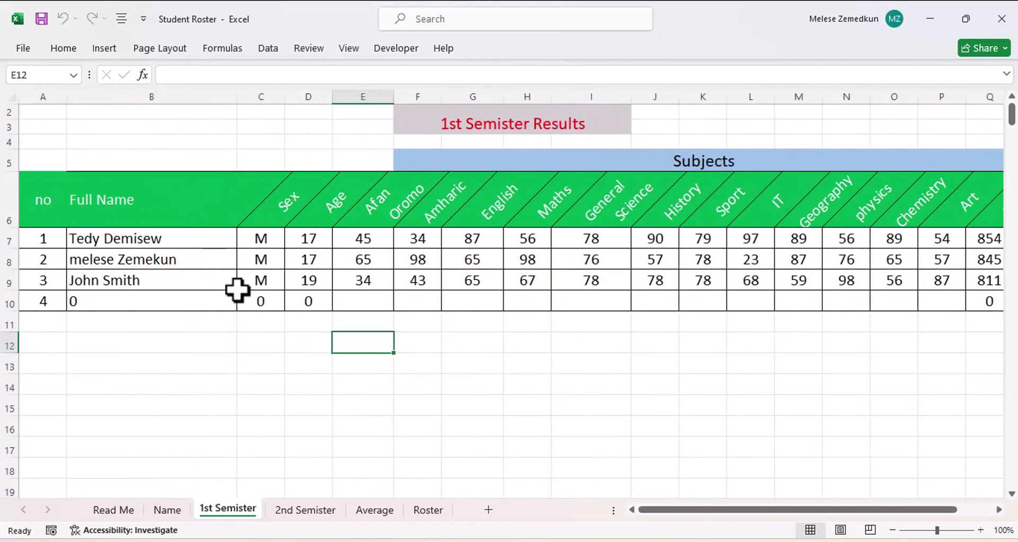
click(114, 511)
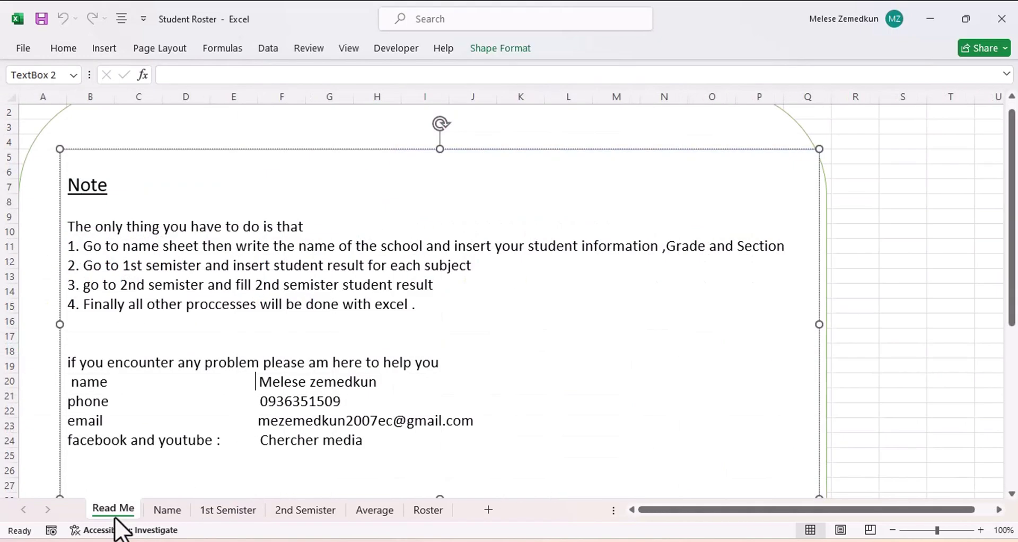
click(169, 510)
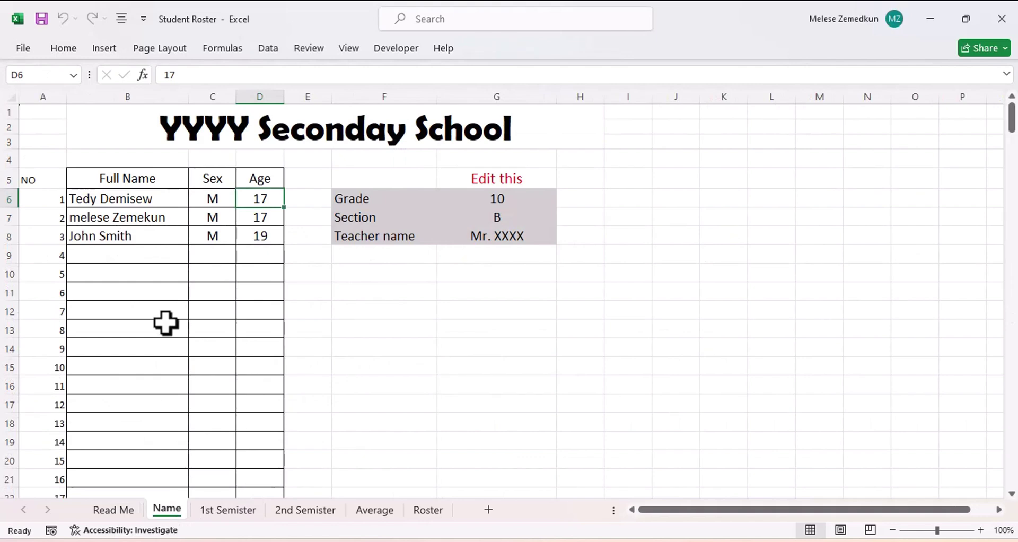
Step: Enter the fourth student's name in B9 and confirm it appears on 1st Semister
click(113, 261)
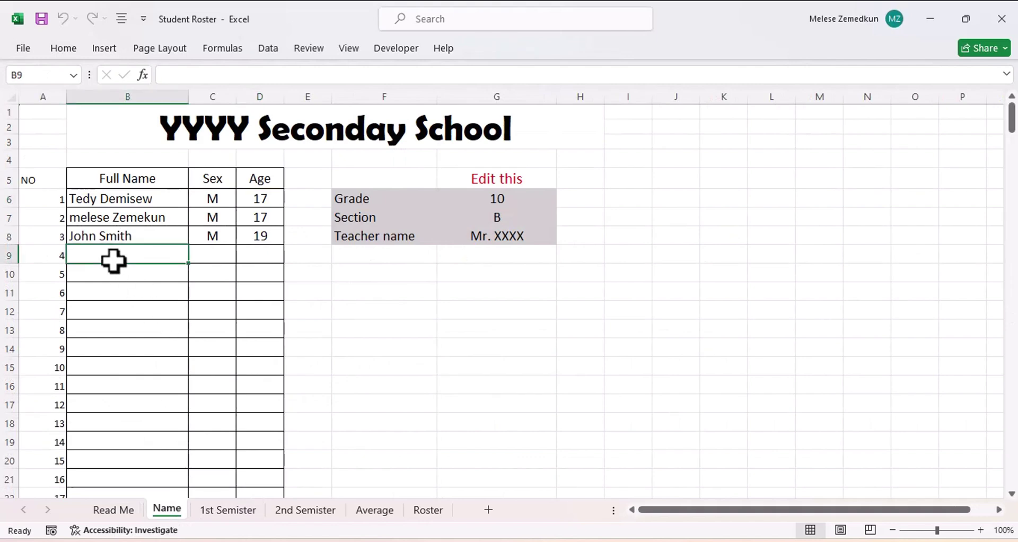
text(Abebe)
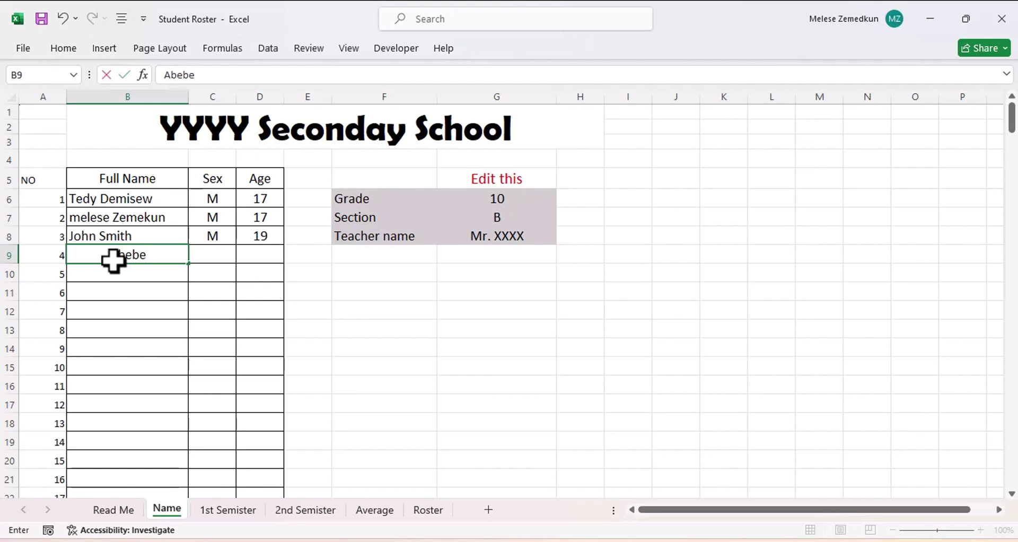
click(222, 289)
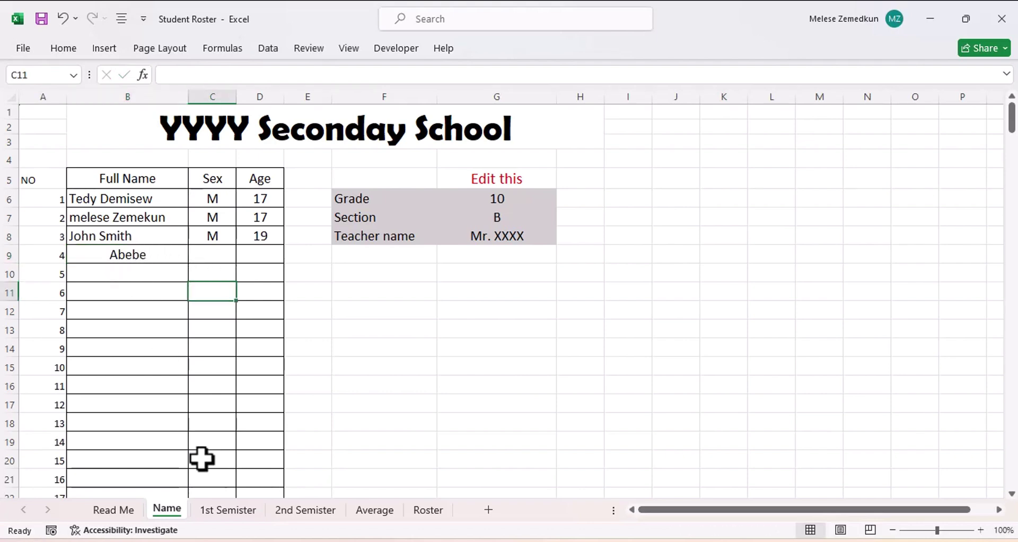
click(223, 510)
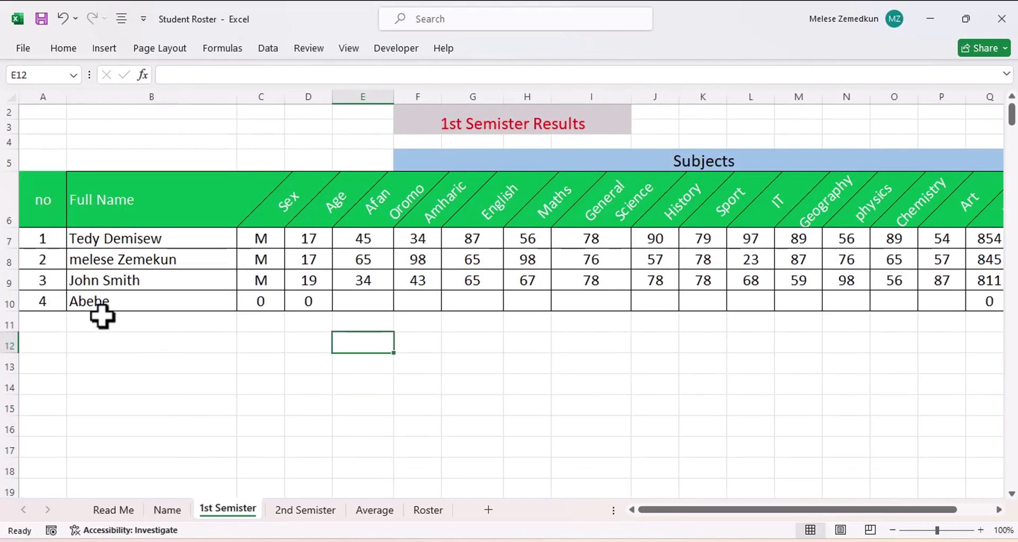
Step: Check that the fourth student appears on the 2nd Semister and Average sheets
click(306, 514)
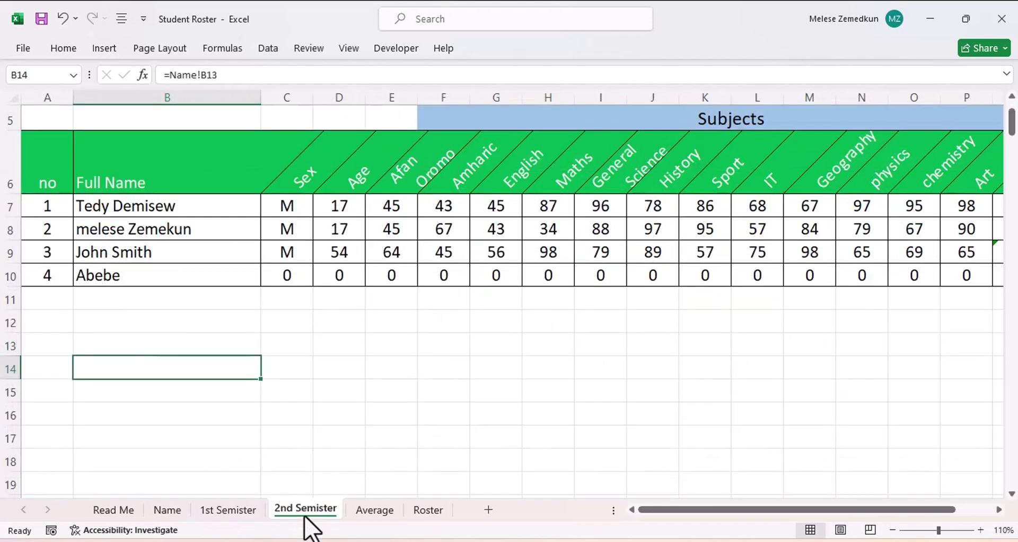
click(374, 511)
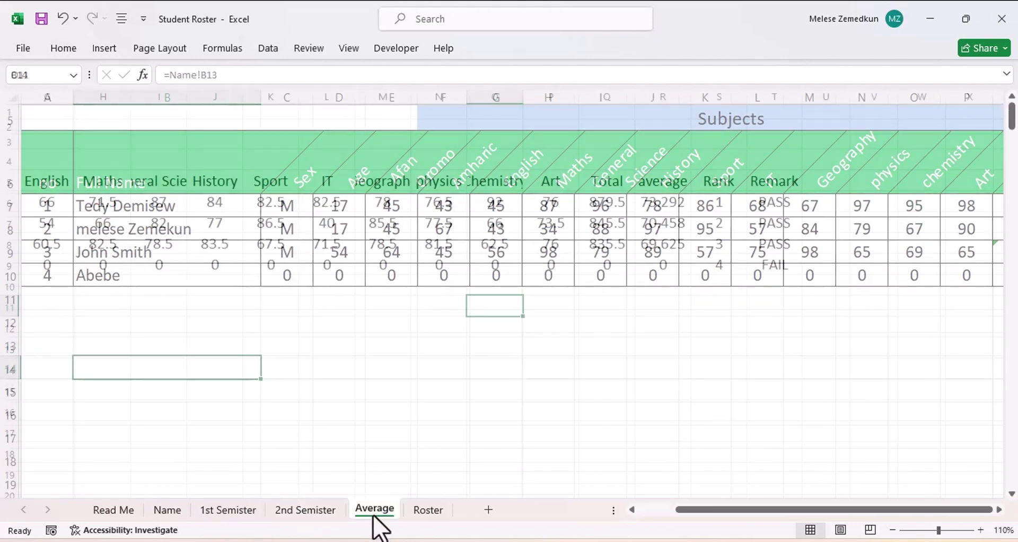
scroll(237, 328, left, 2)
scroll(238, 327, left, 3)
scroll(238, 328, left, 1)
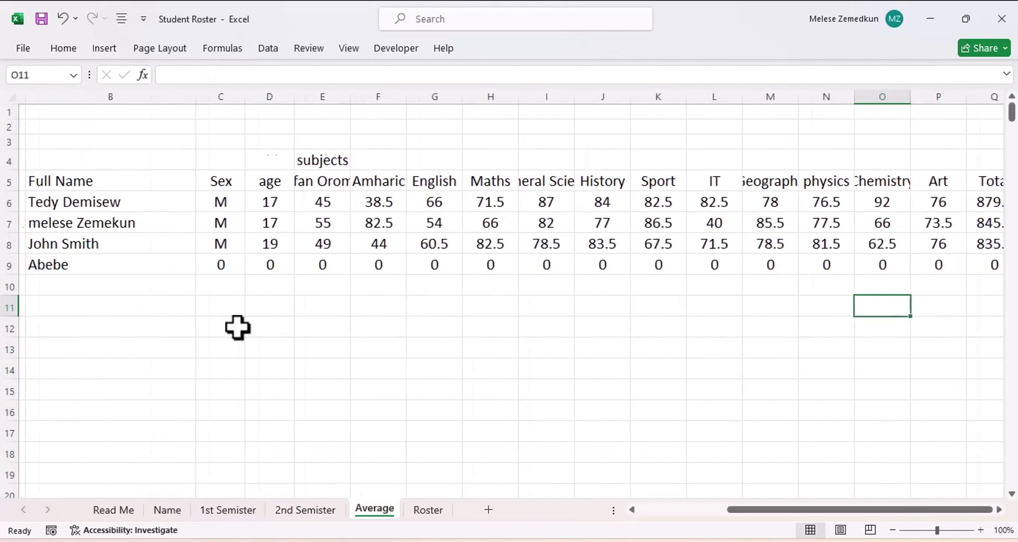
scroll(237, 327, left, 1)
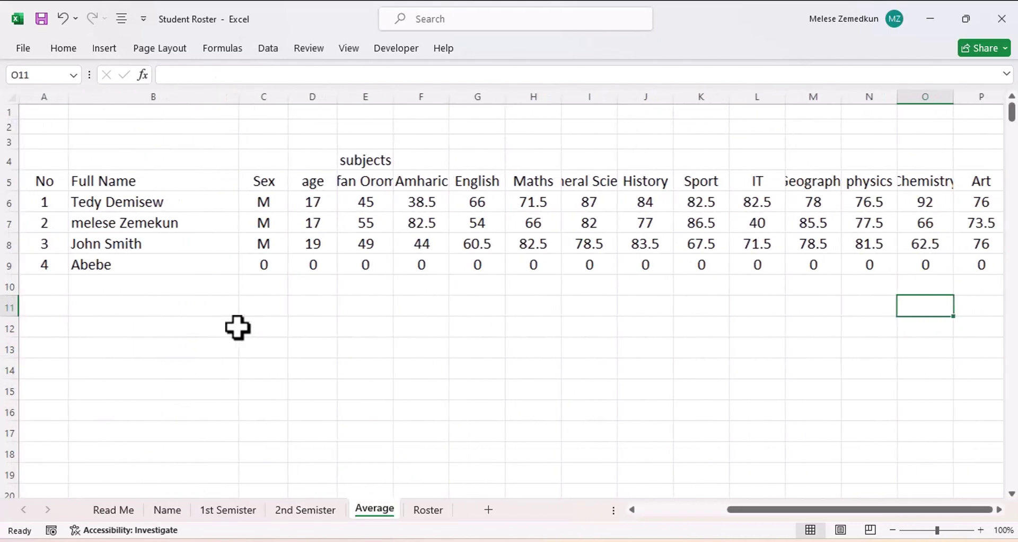
Step: Review the Roster table's scores and ranks, then select the second student's empty Remark cell
click(419, 511)
scroll(143, 401, down, 1)
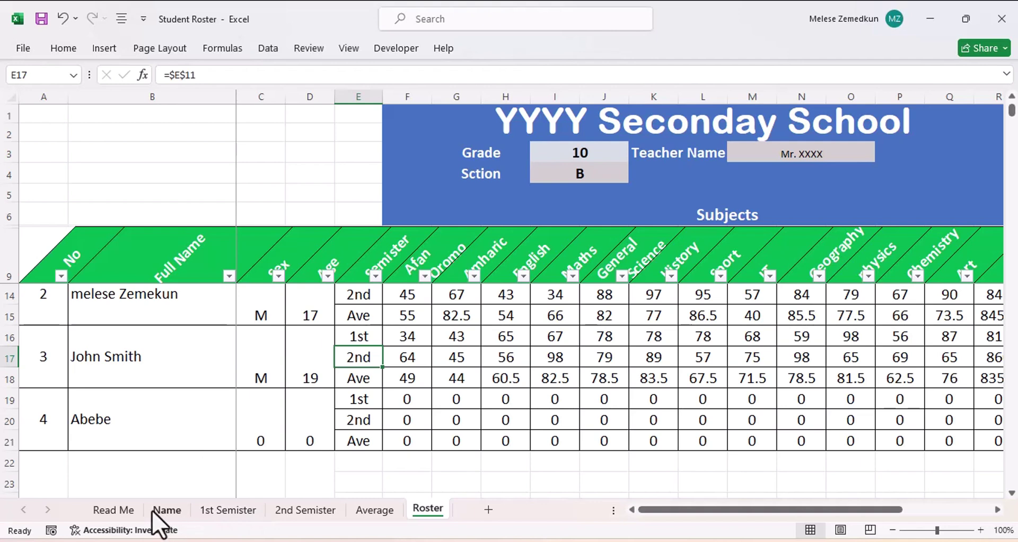
scroll(329, 382, right, 3)
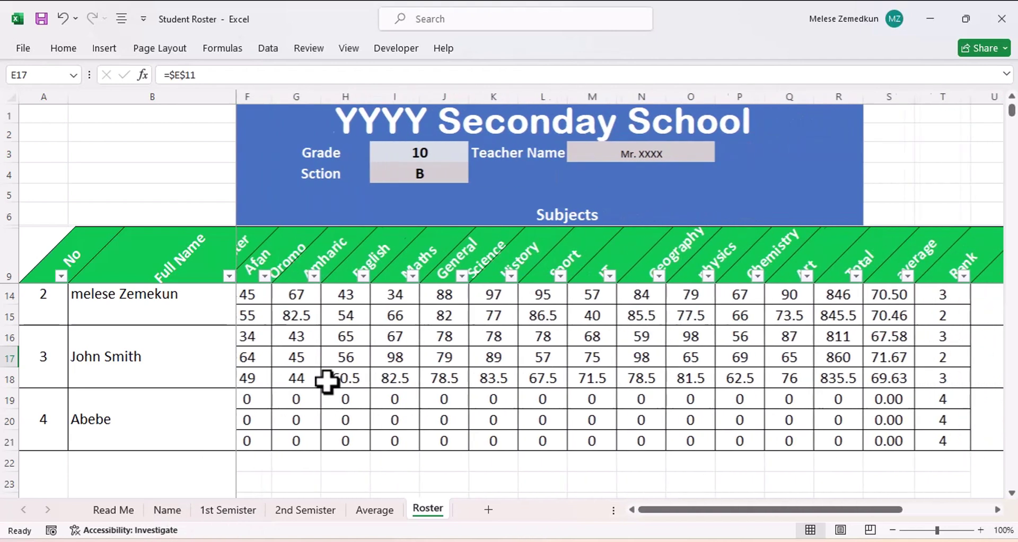
scroll(326, 381, right, 4)
scroll(340, 371, right, 3)
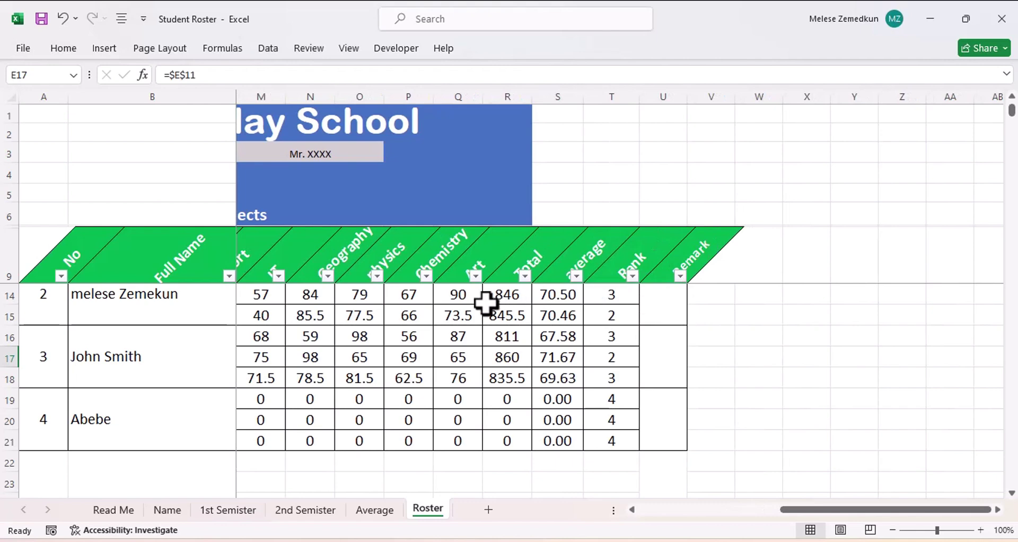
scroll(486, 302, left, 4)
scroll(486, 299, left, 1)
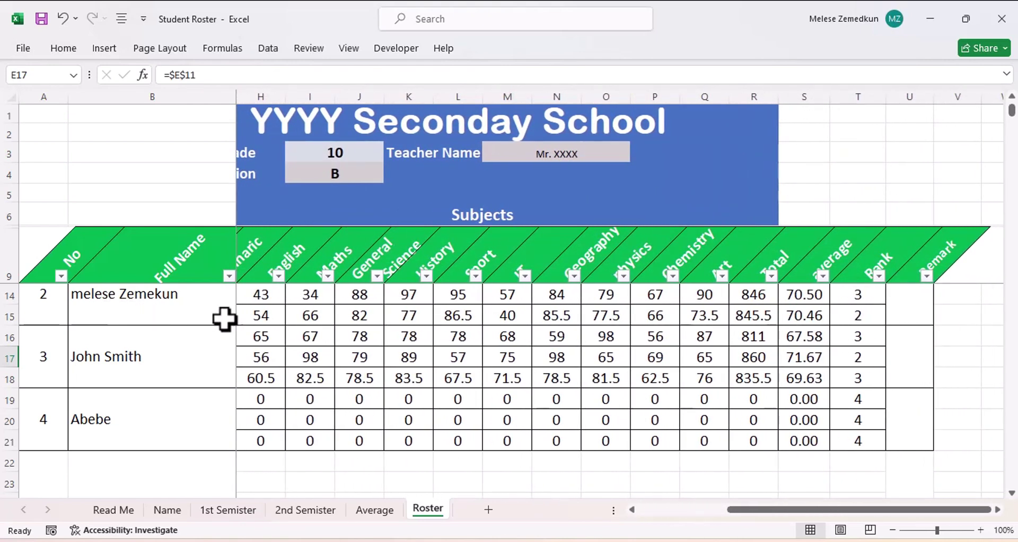
scroll(197, 335, up, 2)
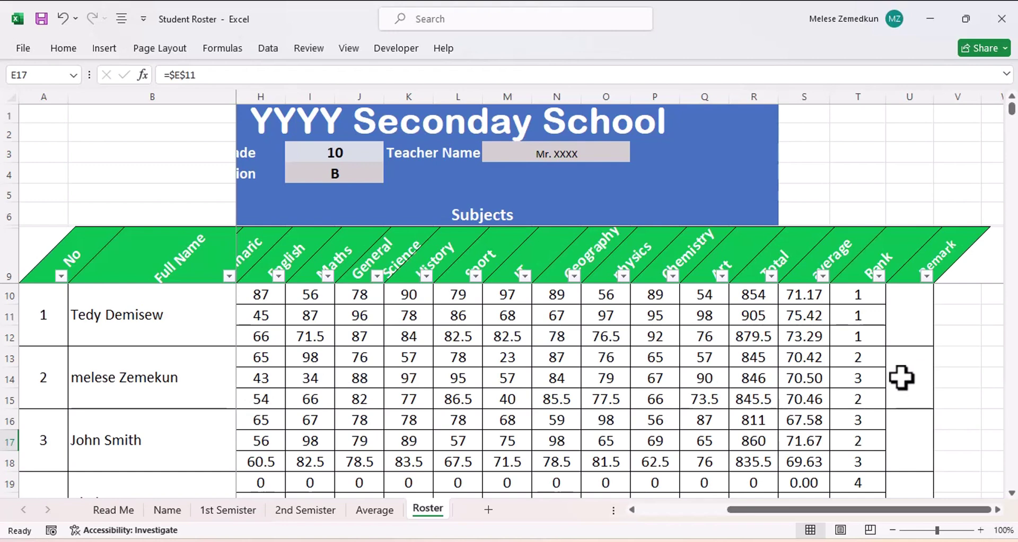
click(901, 378)
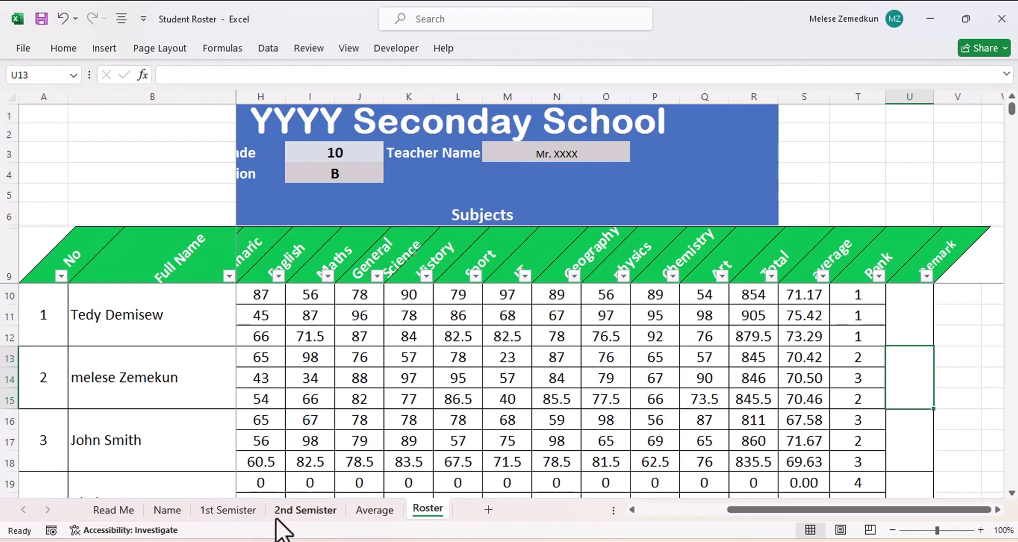
click(154, 510)
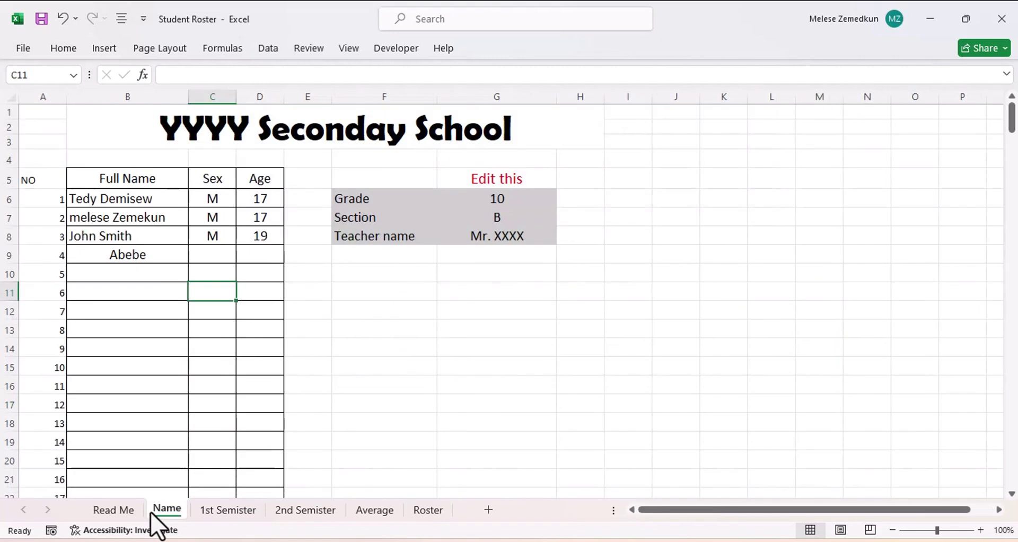
click(236, 510)
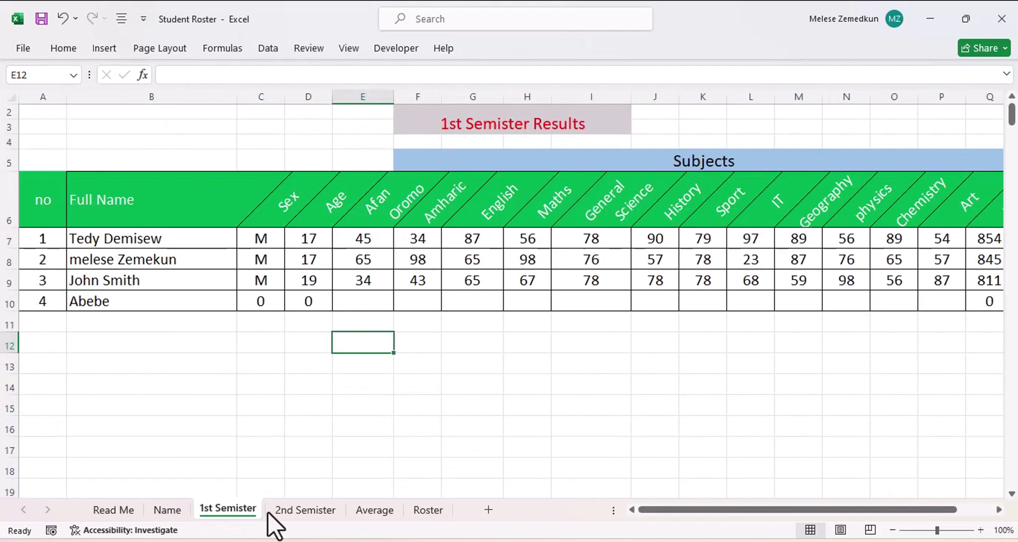
click(318, 512)
click(374, 509)
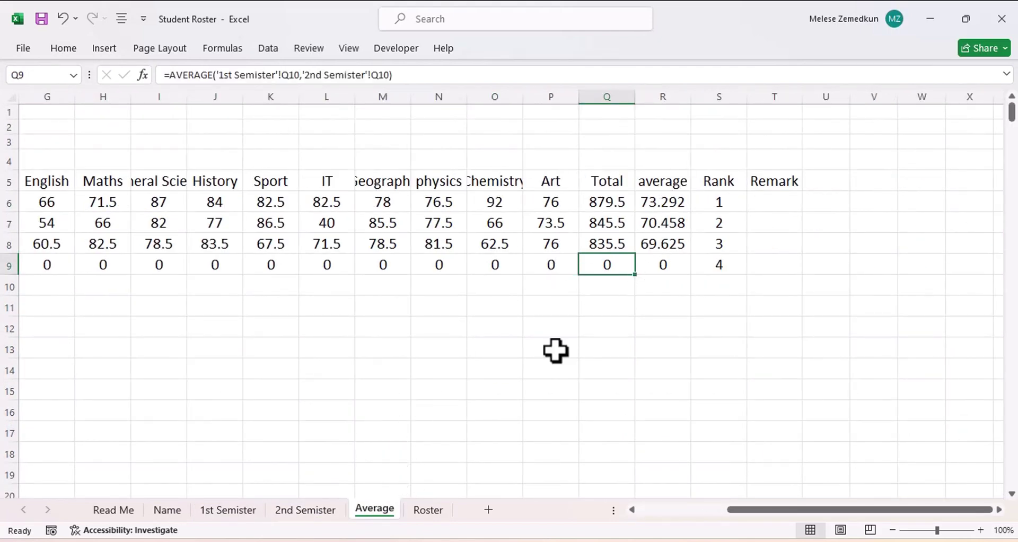
click(650, 206)
click(601, 202)
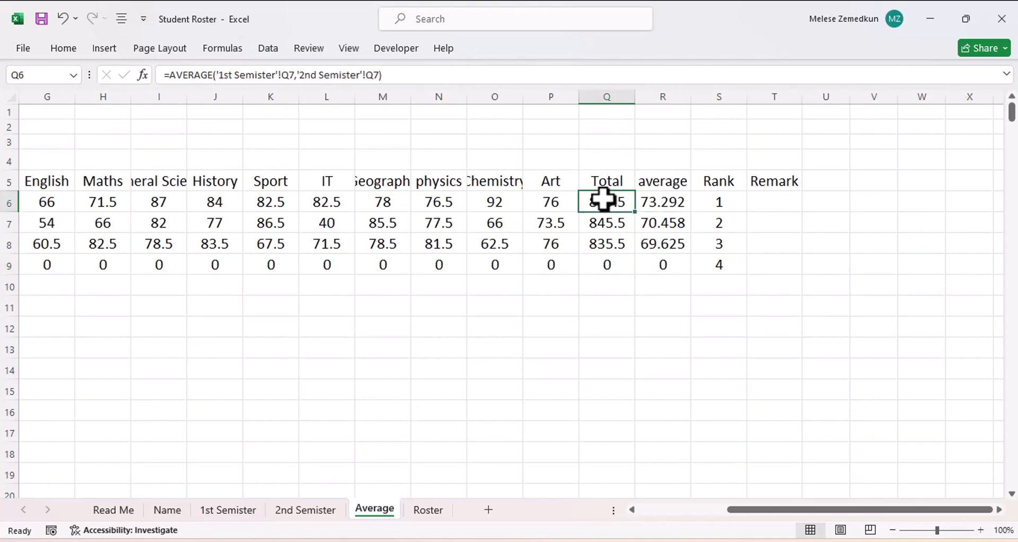
click(652, 204)
click(711, 205)
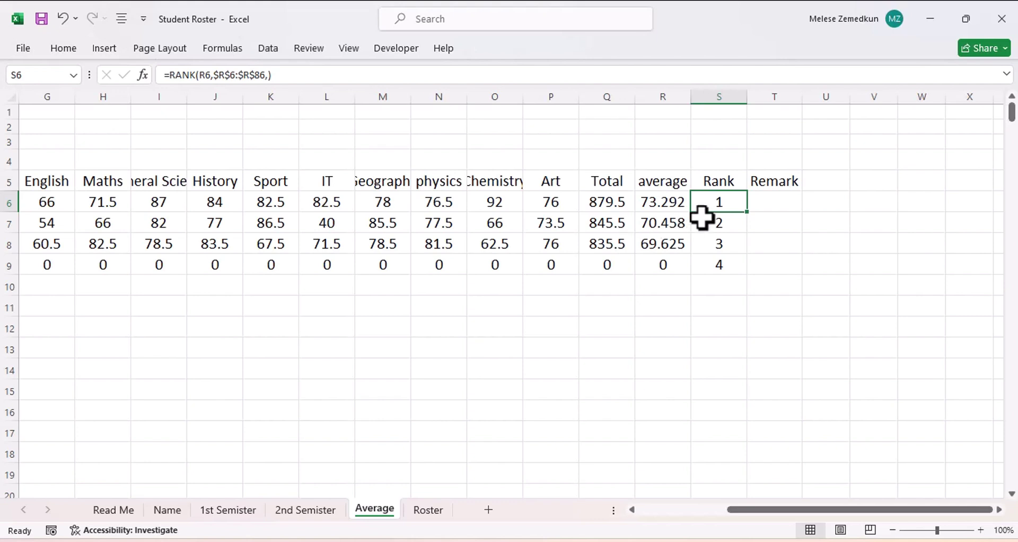
click(762, 201)
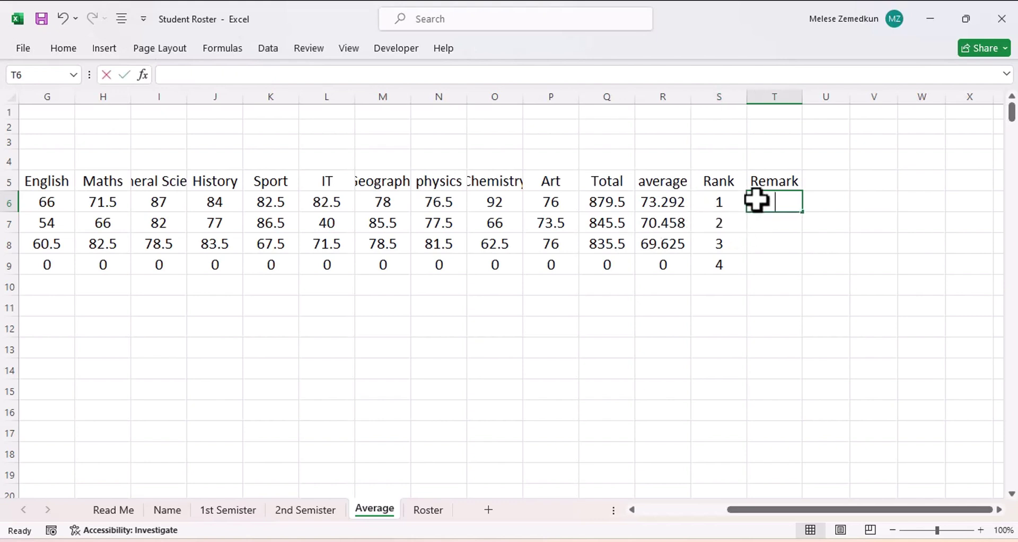
Step: Enter =IF(R6>=50,"Pass","Fail") in T6 as the first student's Remark
text(=)
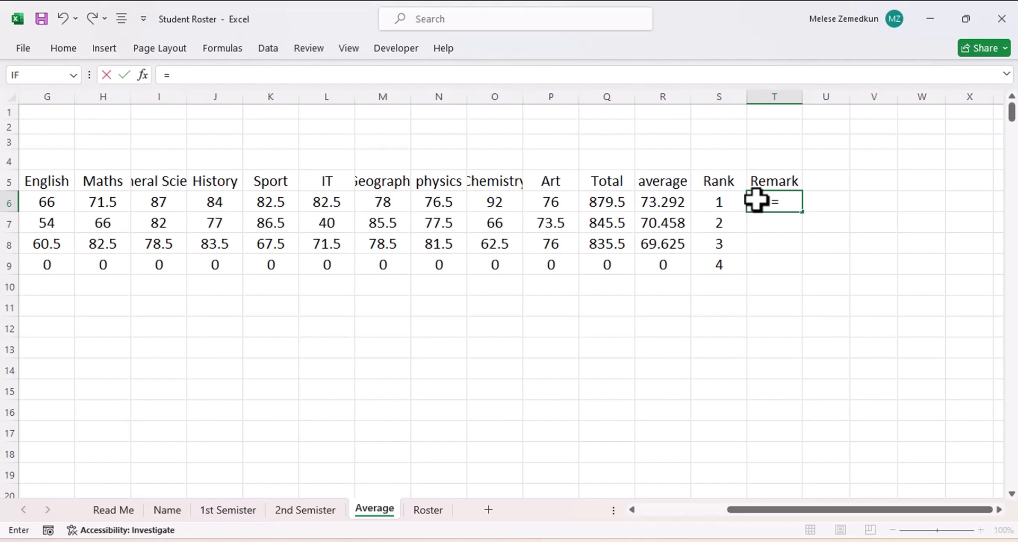
text(if)
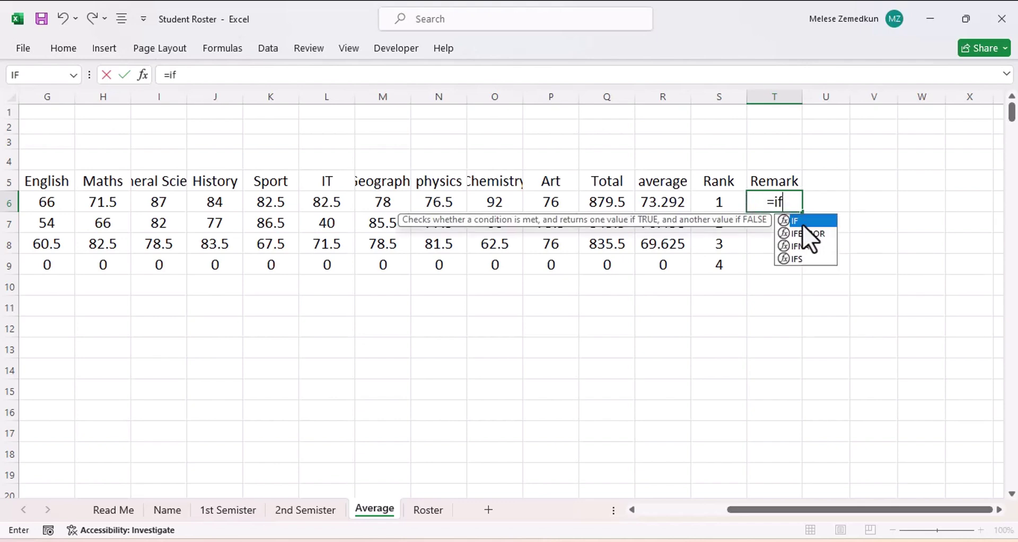
key(Tab)
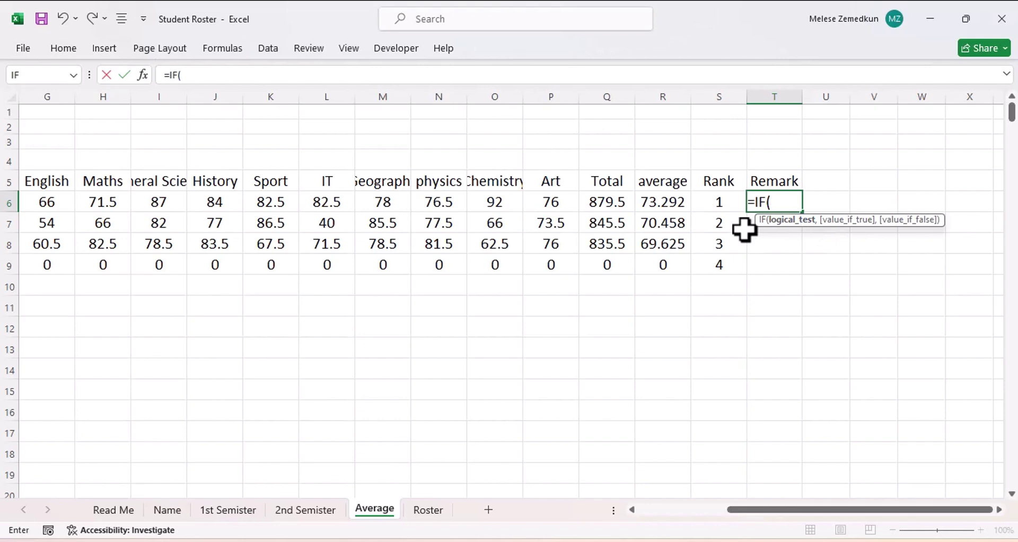
click(660, 206)
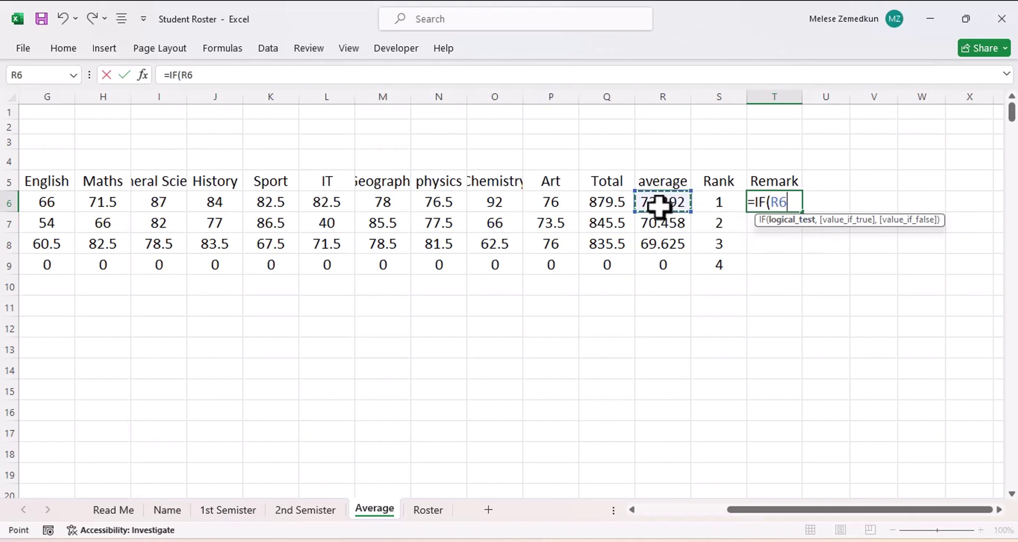
text(=50)
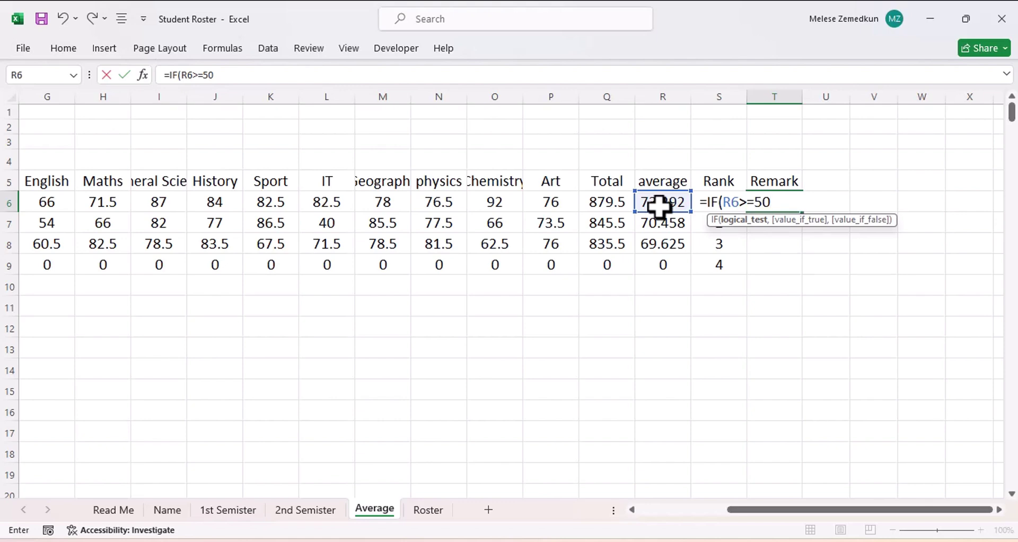
text(,"Pass)
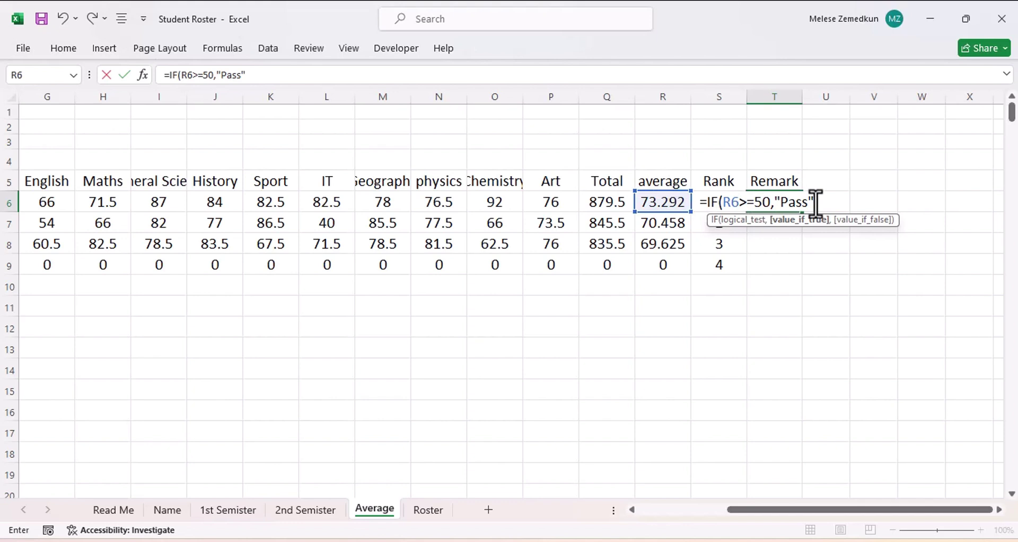
text(,"Fail)
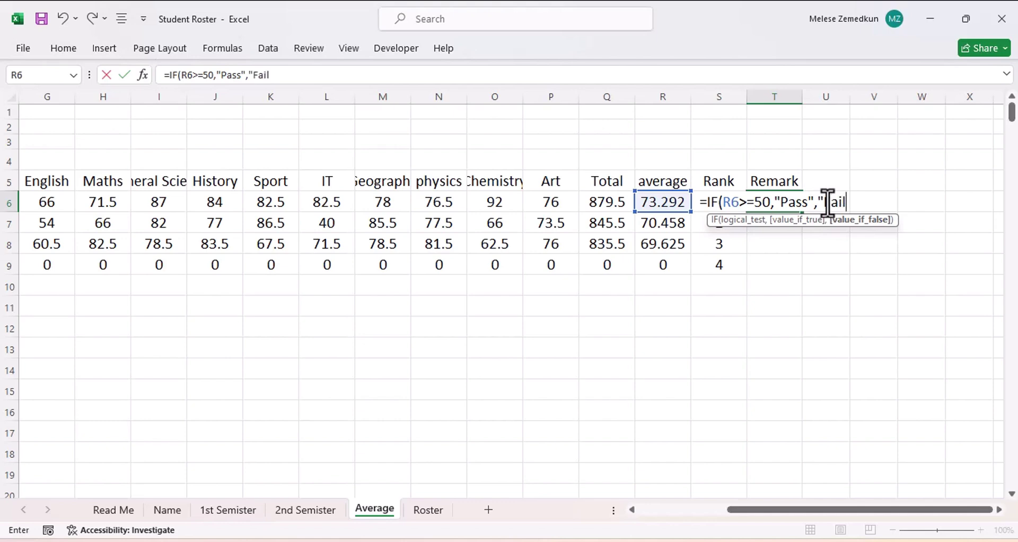
text(")
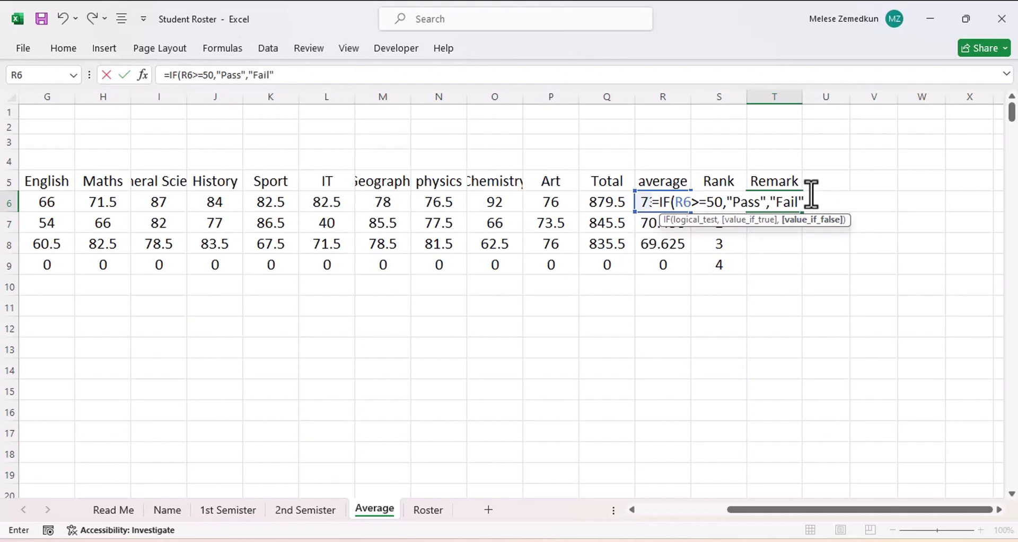
text())
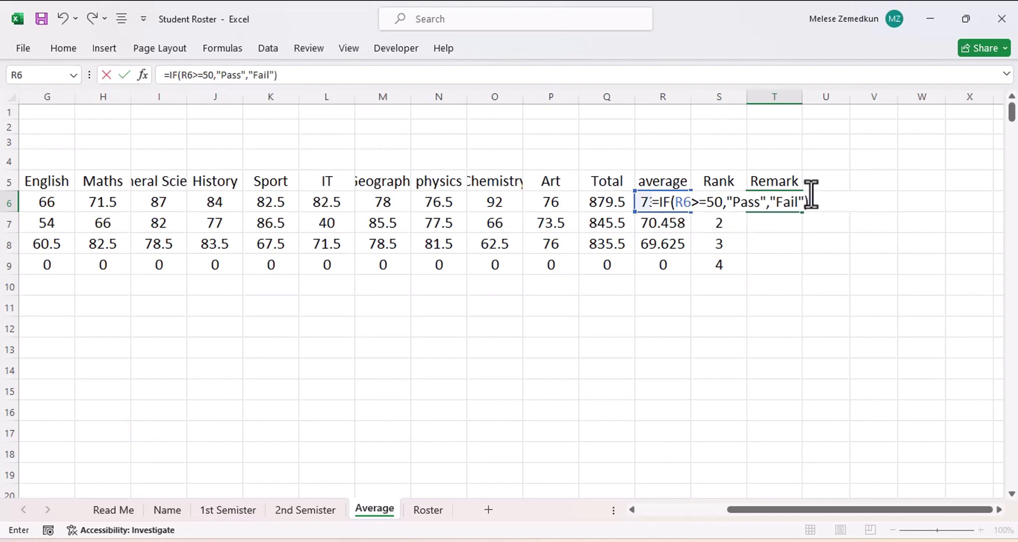
key(Return)
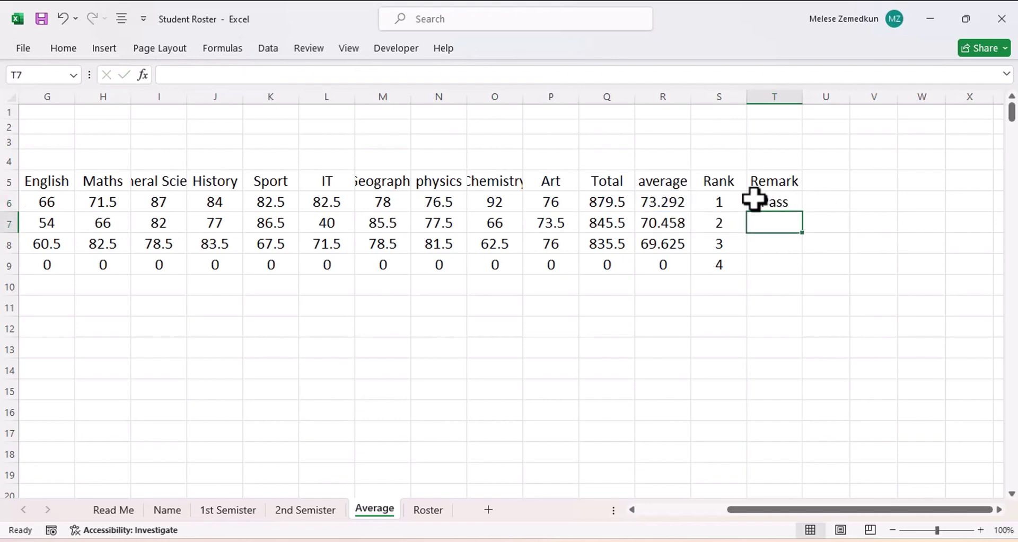
Step: Review the average formulas in R6 and R7 and the new remark in T6
click(650, 204)
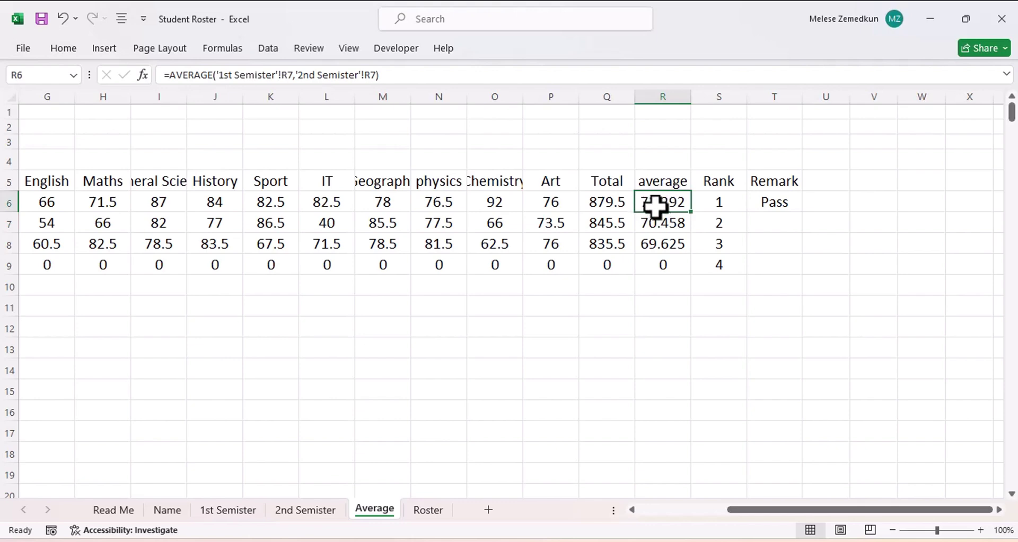
click(779, 202)
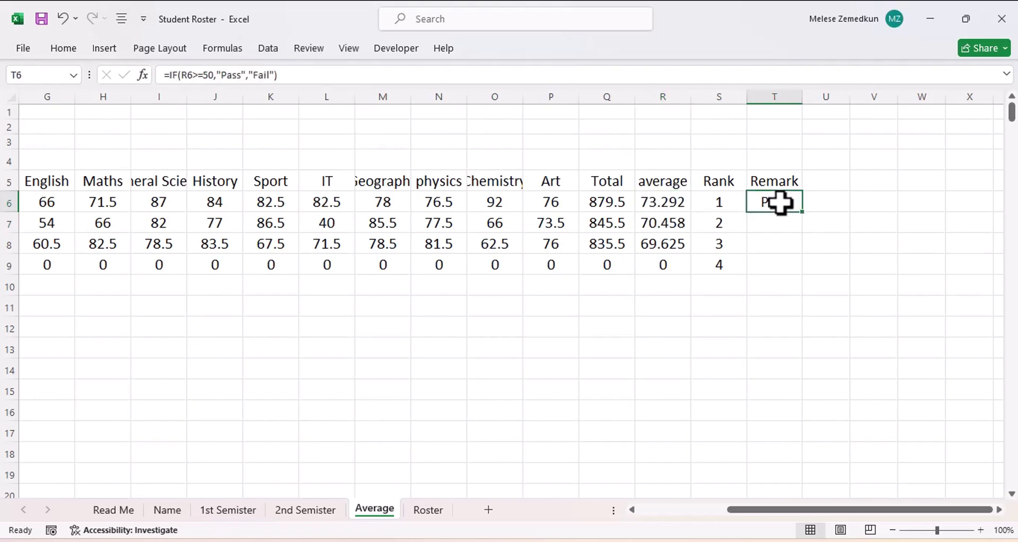
click(671, 225)
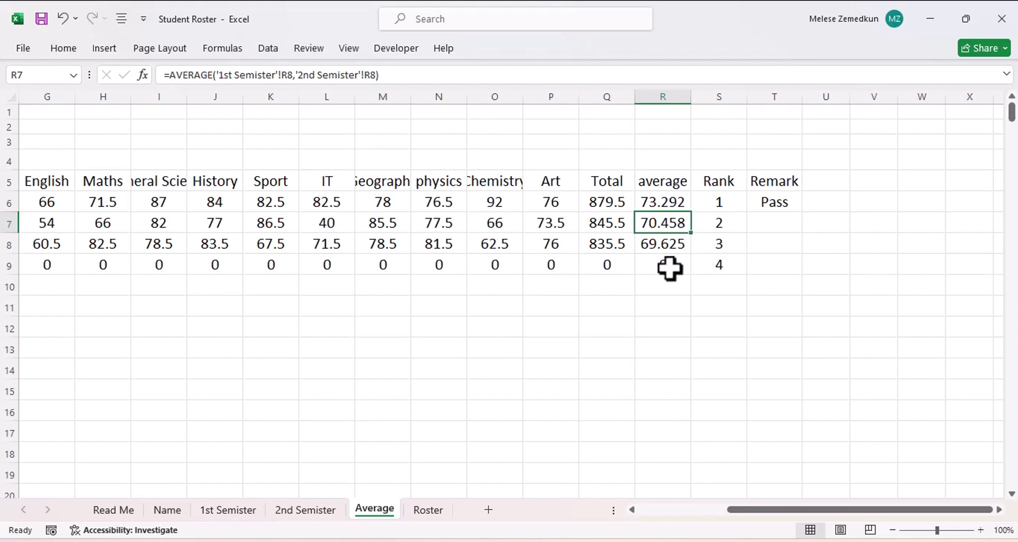
click(775, 202)
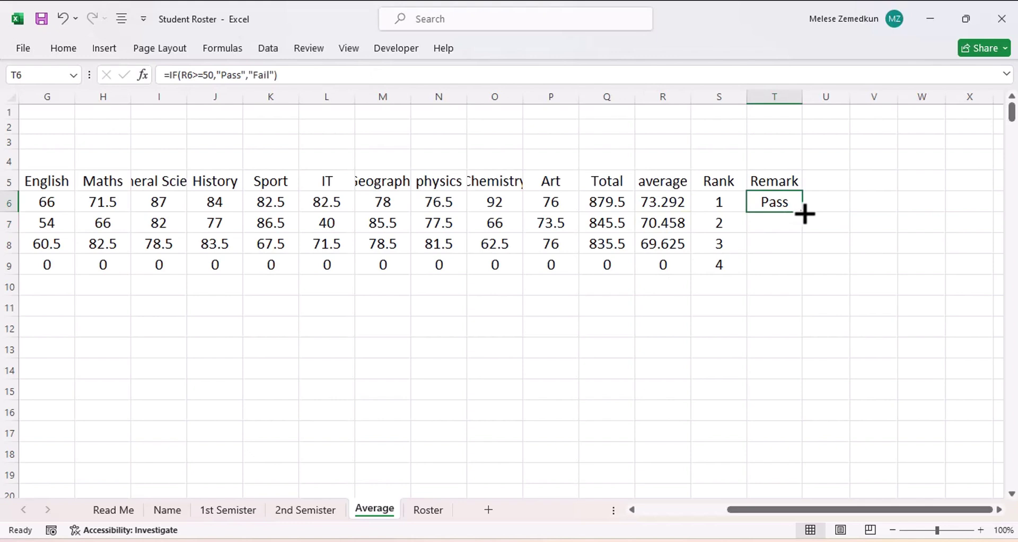
Step: Fill the T6 remark formula down to T9 and confirm T9 reads Fail
drag(805, 214, 803, 274)
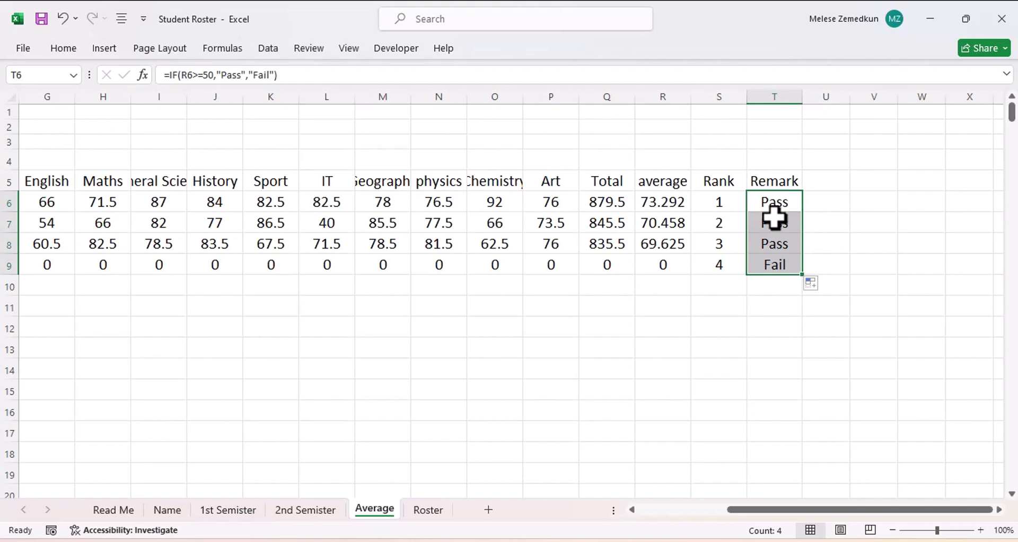
click(776, 268)
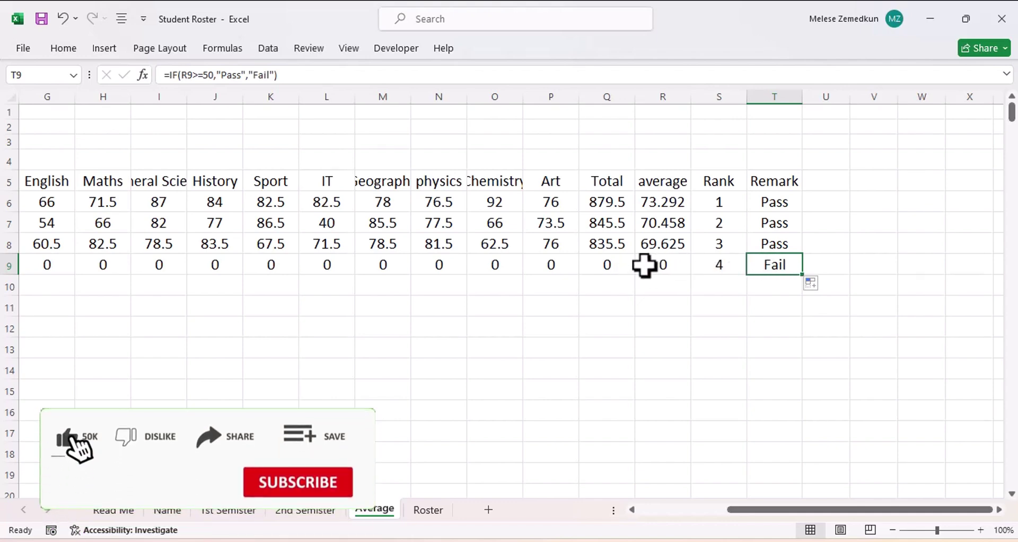
click(778, 204)
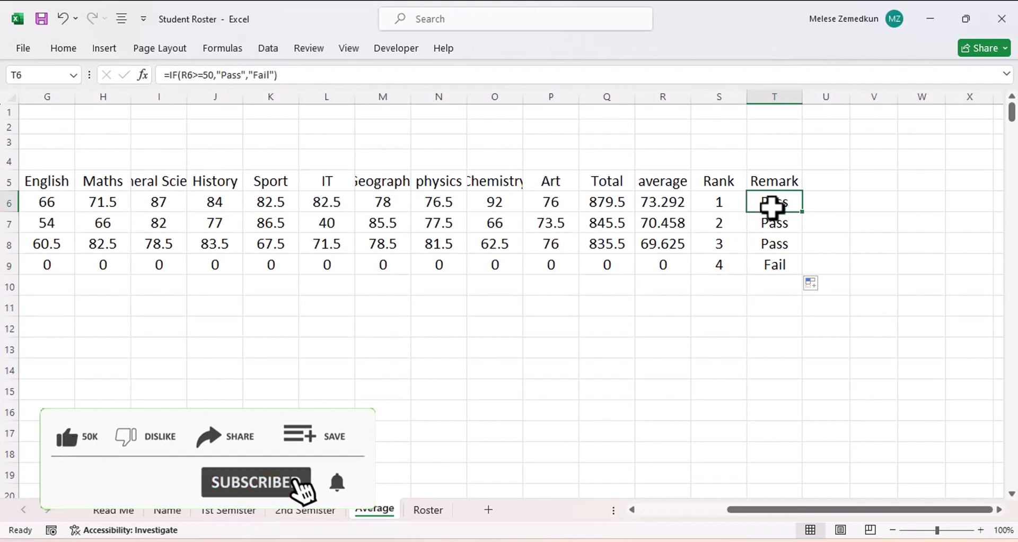
Step: Switch between the Roster and Average sheets, ending on Roster's Remark column
click(427, 510)
click(902, 323)
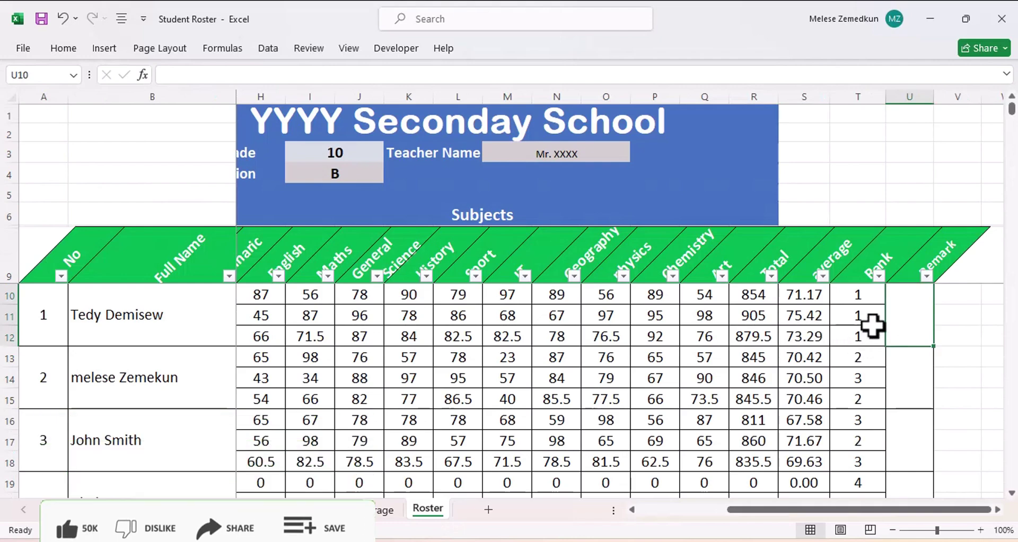
key(ctrl+Page_Up)
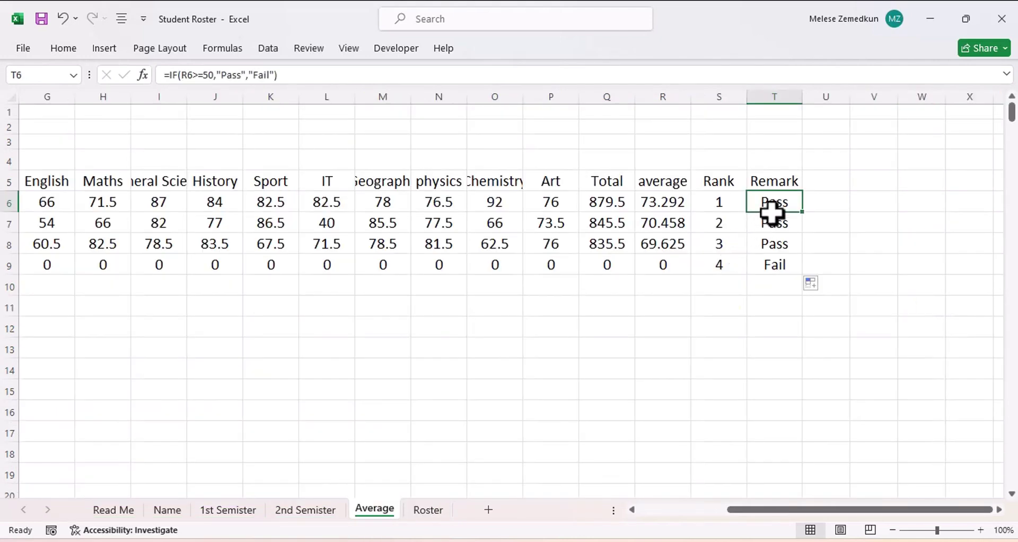
click(429, 510)
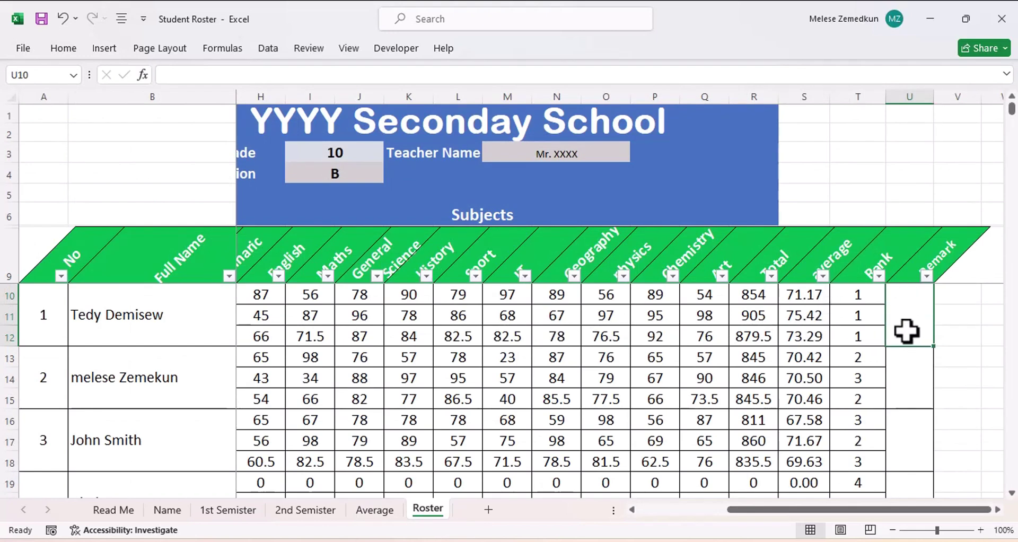
click(372, 511)
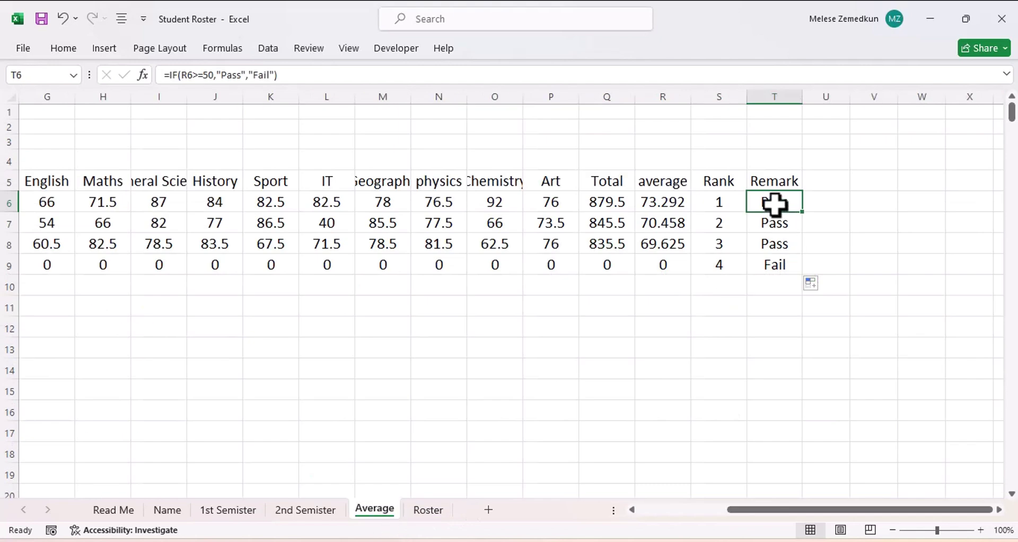
click(422, 512)
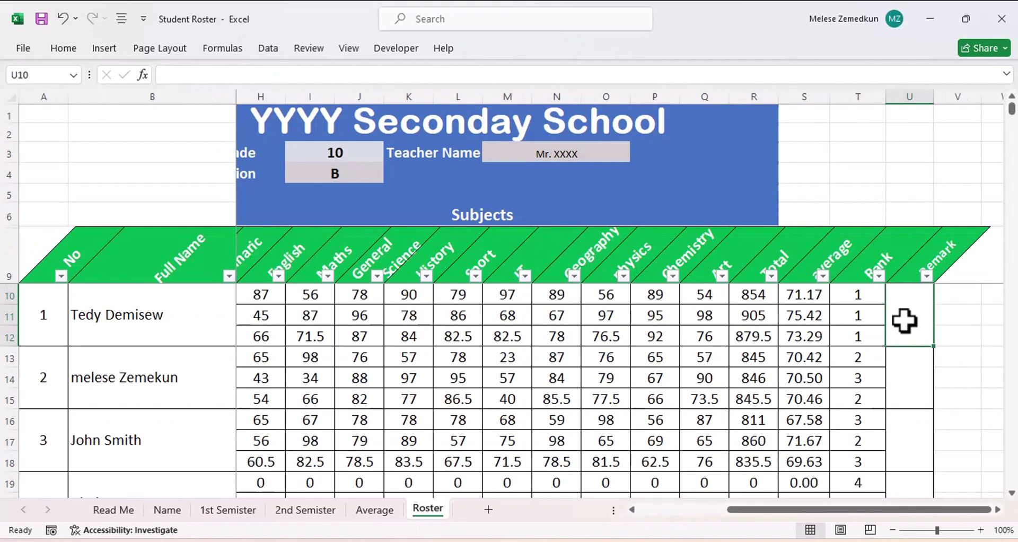
Step: Link the first Roster Remark to Average!T6 and copy it to the second student
text(=)
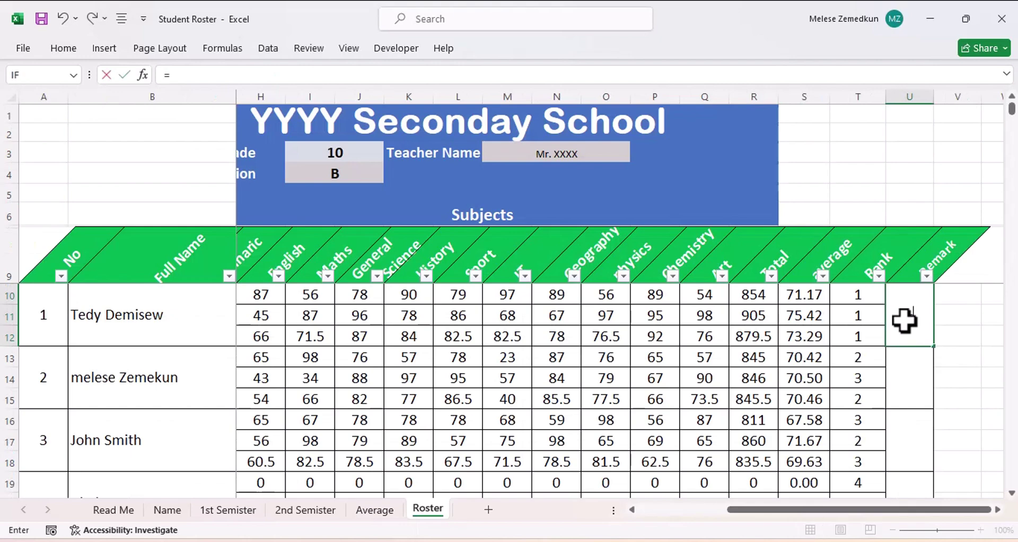
click(376, 511)
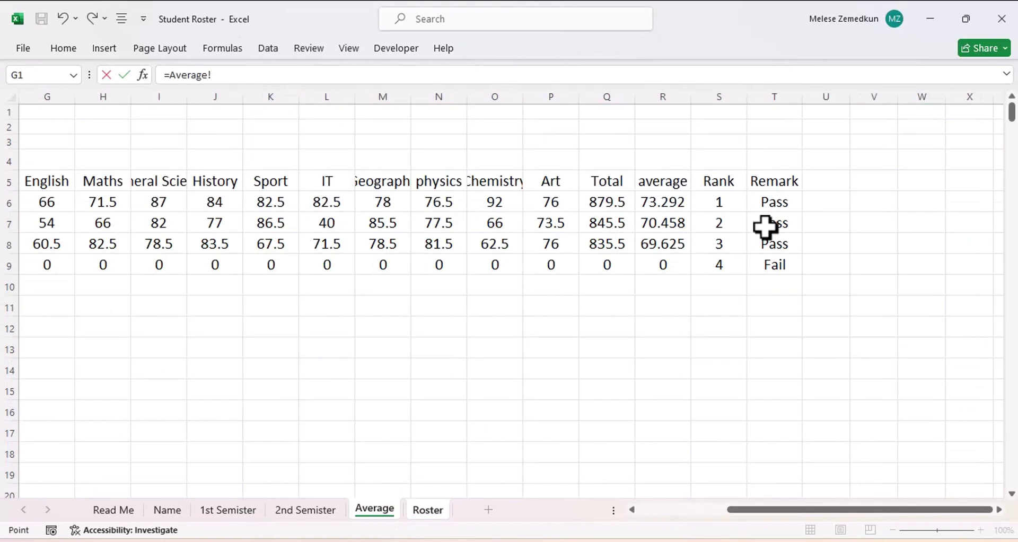
click(779, 201)
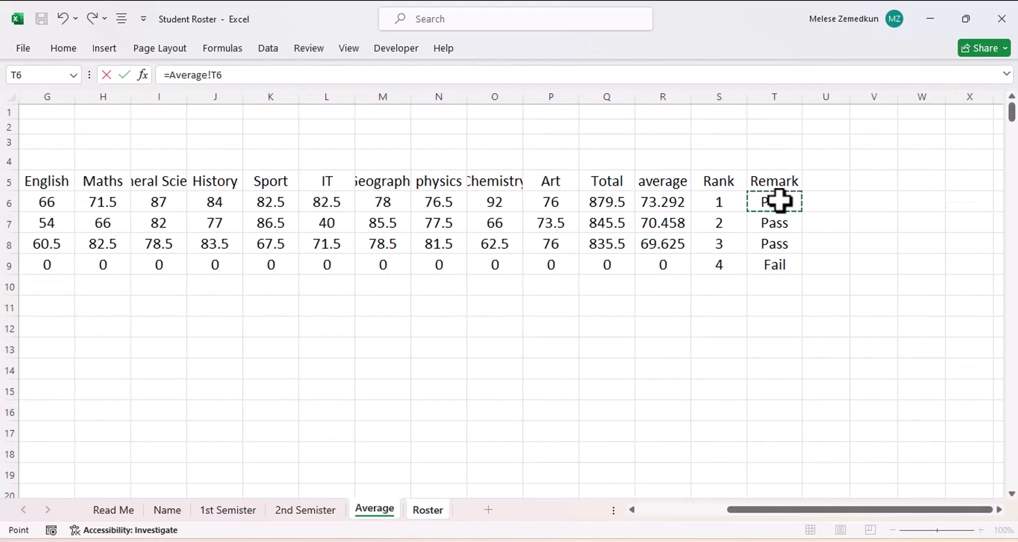
key(Return)
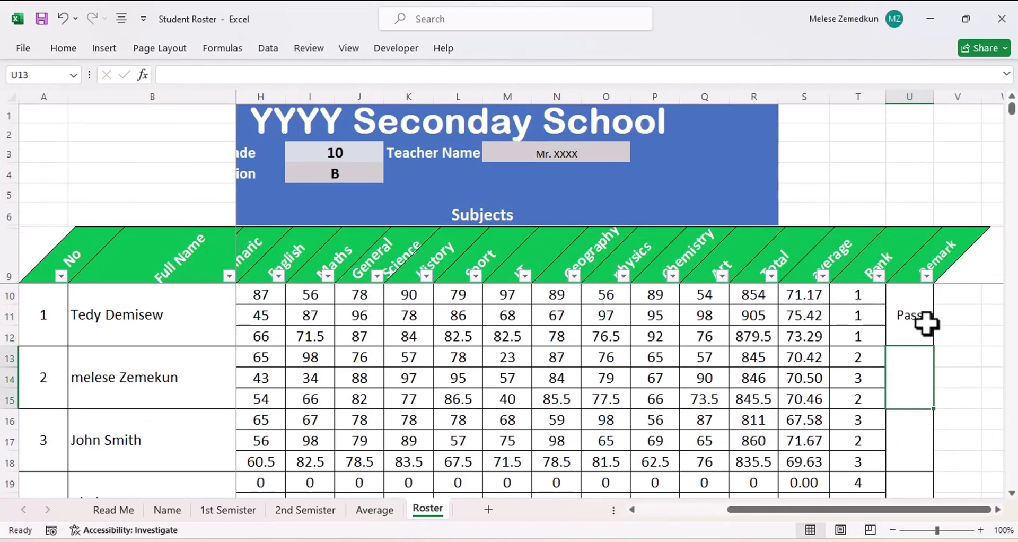
drag(933, 347, 932, 400)
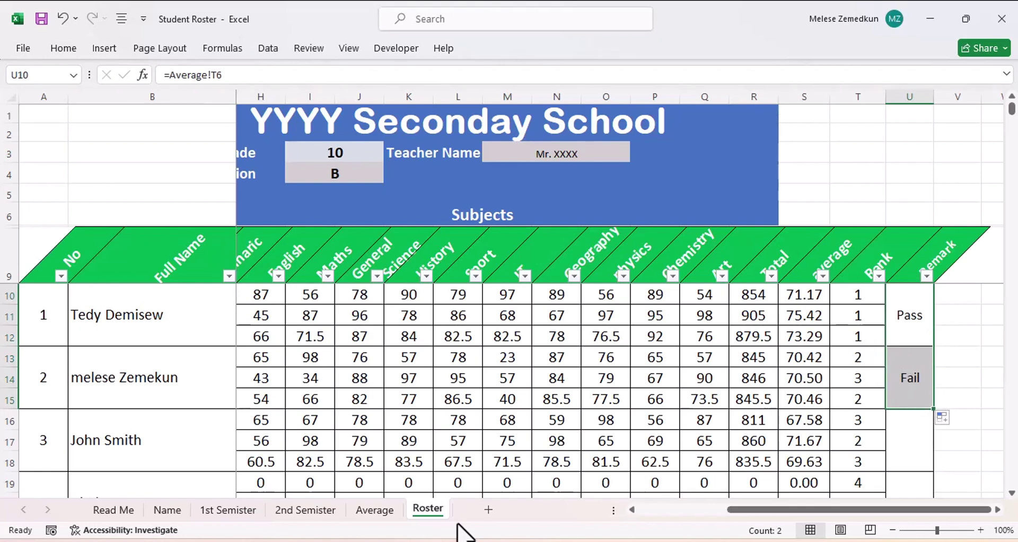
Step: Compare with Average T7, then clear the trial Remark entries and select U10
click(366, 517)
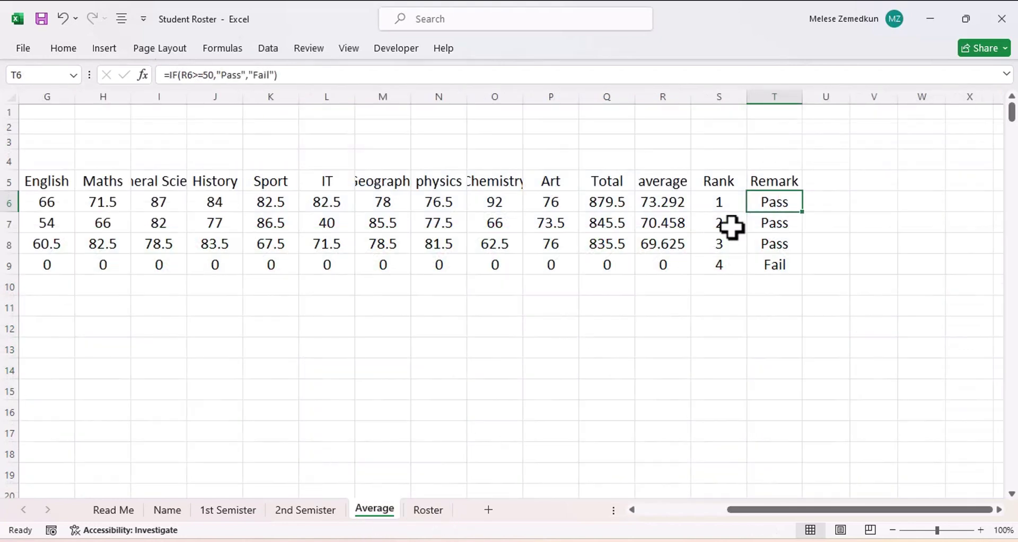
click(763, 229)
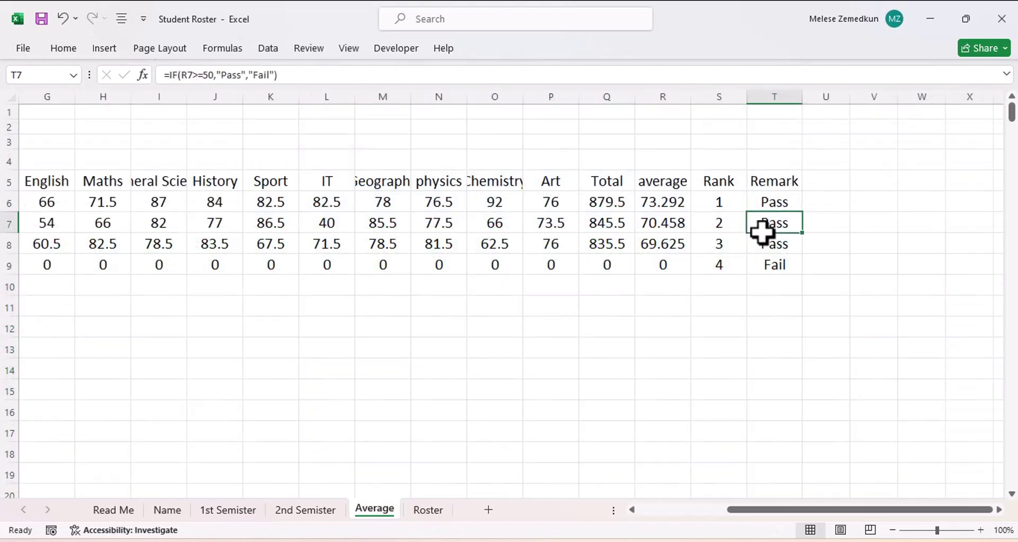
click(427, 512)
click(909, 318)
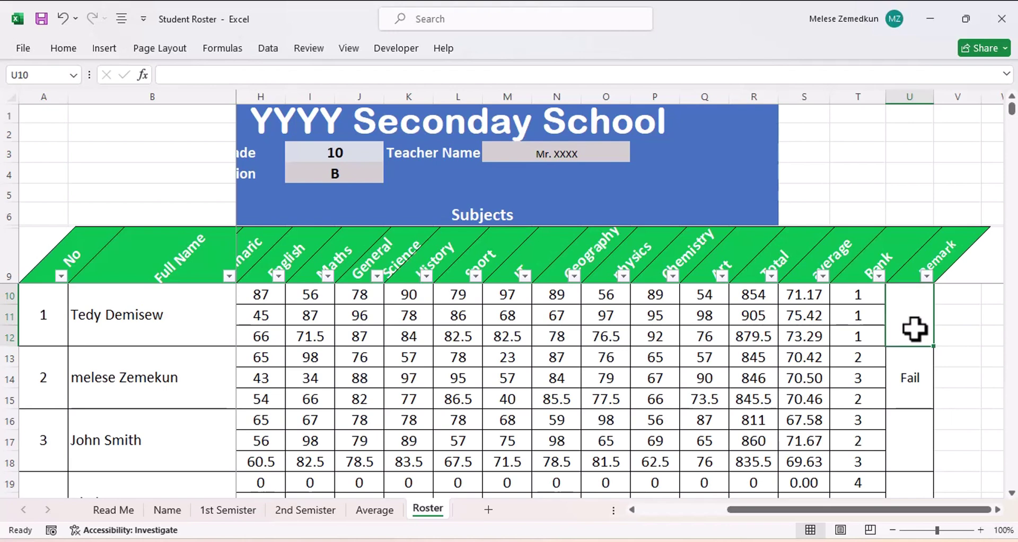
click(912, 383)
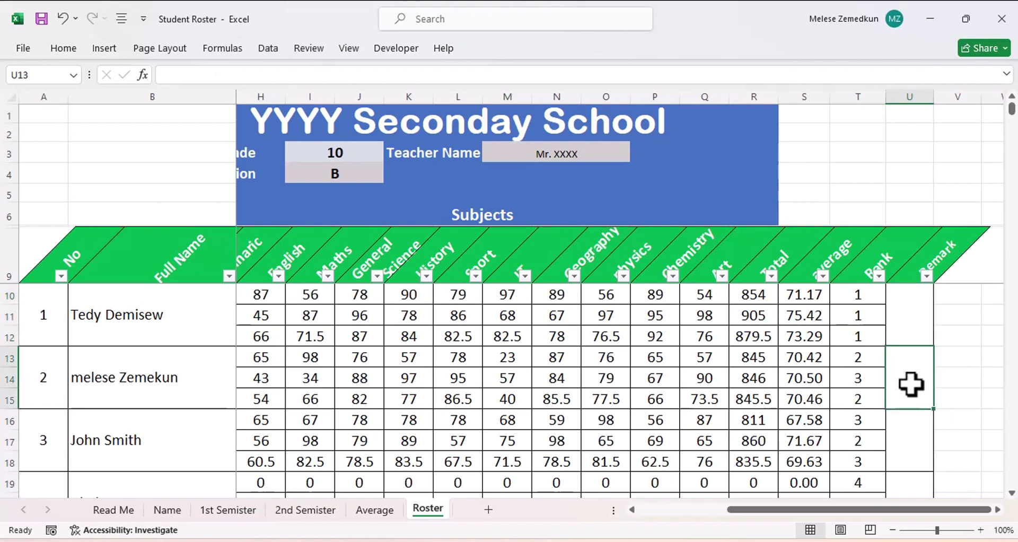
click(903, 319)
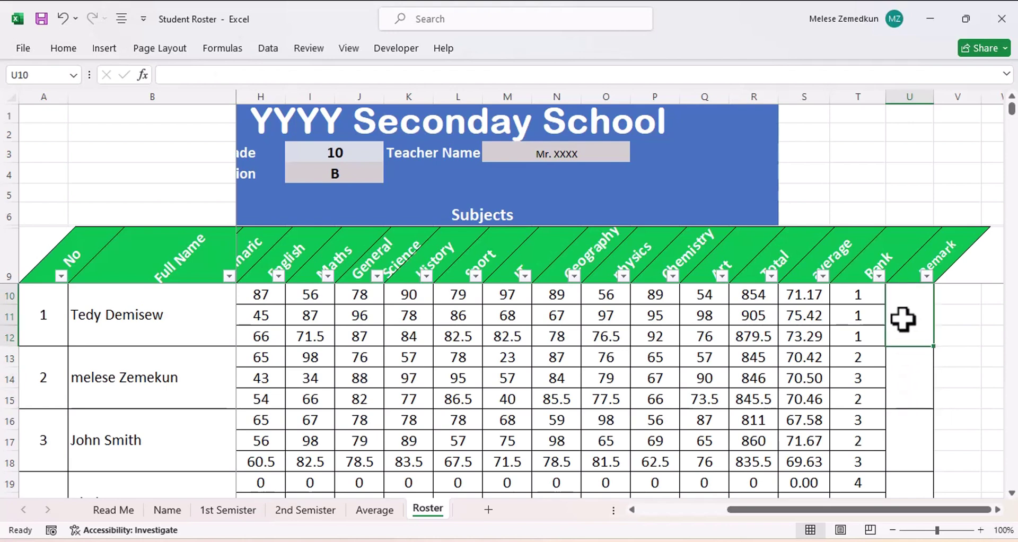
Step: Start =VLOOKUP in U10 using the student number A10 as the lookup value
text(=)
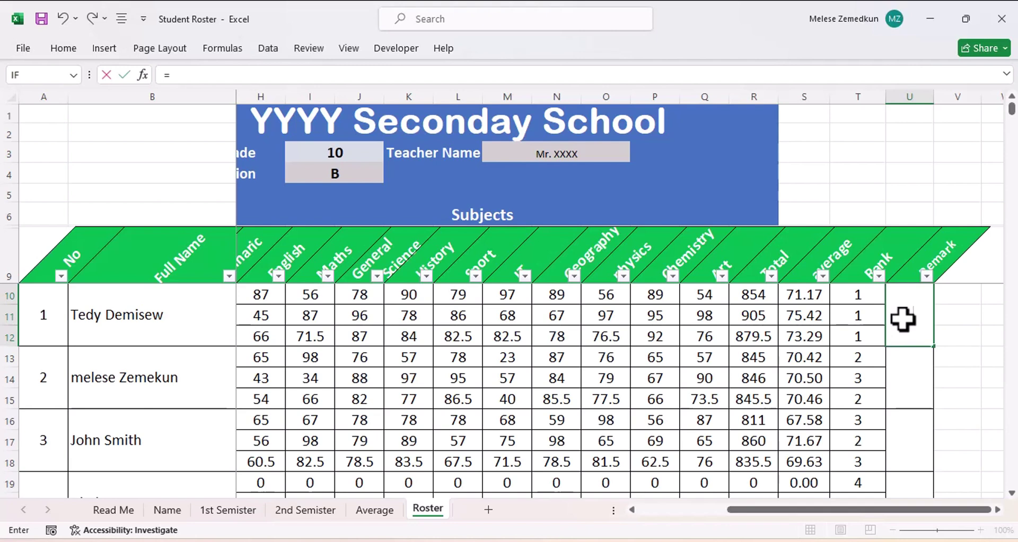
text(v)
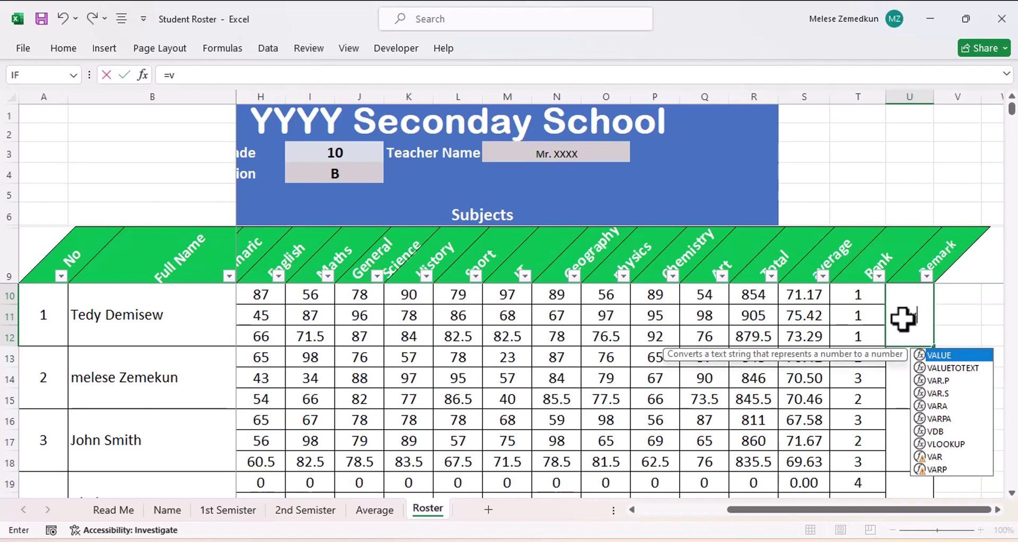
text(lo)
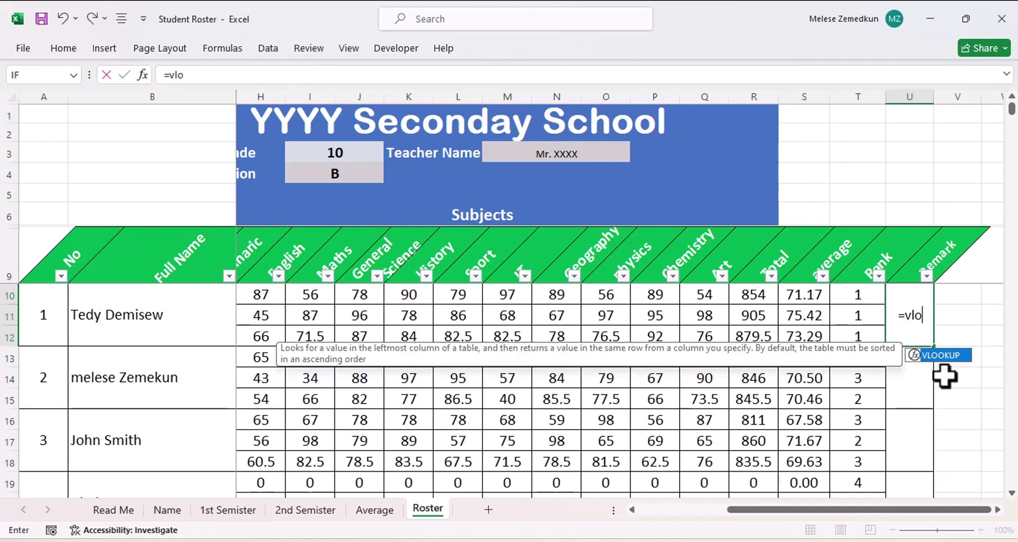
double_click(940, 355)
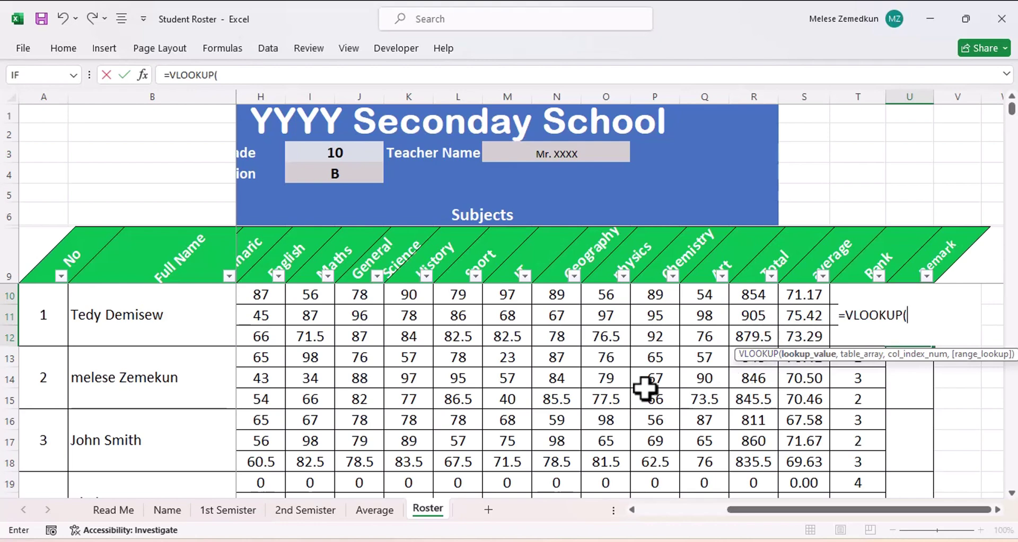
scroll(645, 387, left, 3)
scroll(645, 387, right, 2)
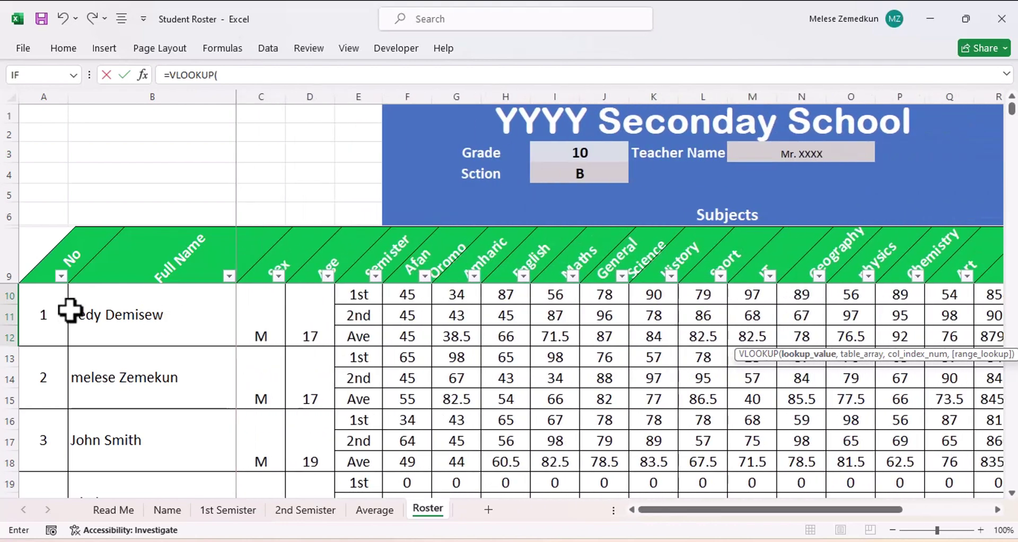
click(43, 323)
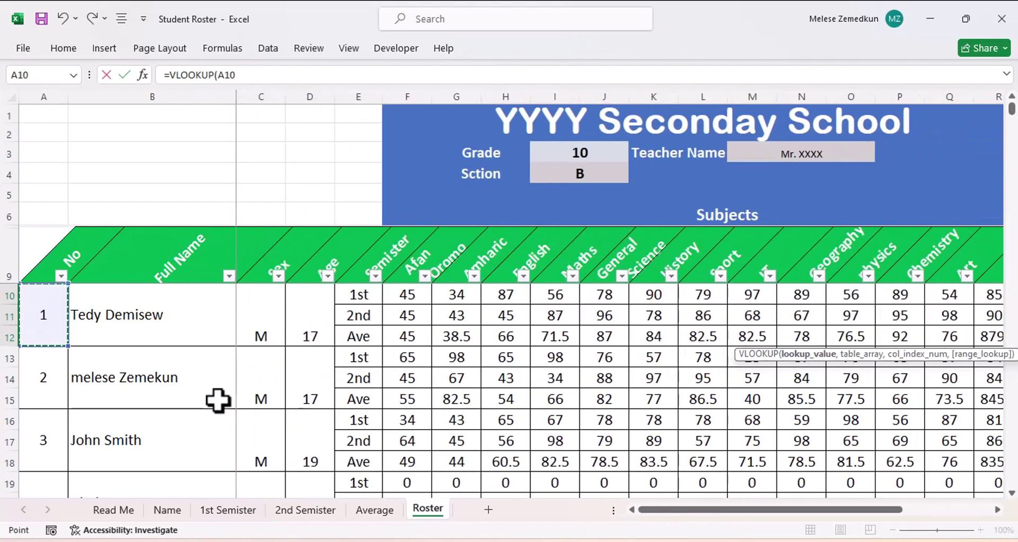
scroll(515, 386, right, 2)
scroll(516, 387, right, 1)
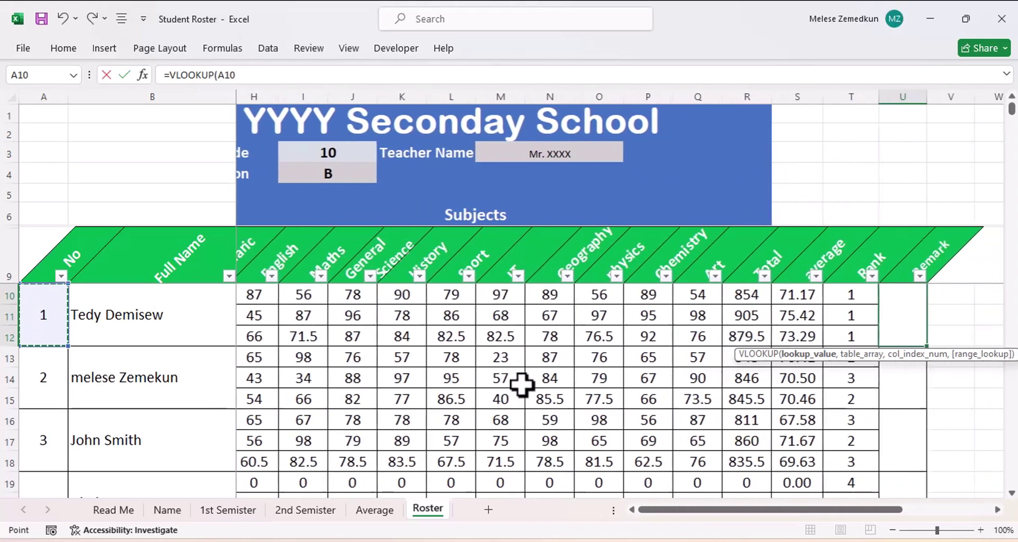
scroll(517, 386, right, 5)
scroll(519, 386, right, 1)
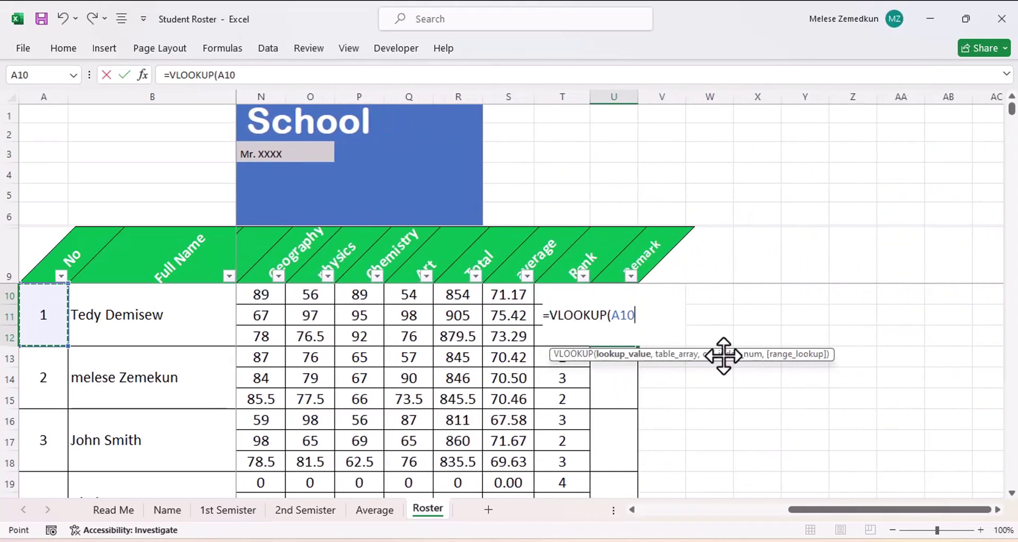
text(,)
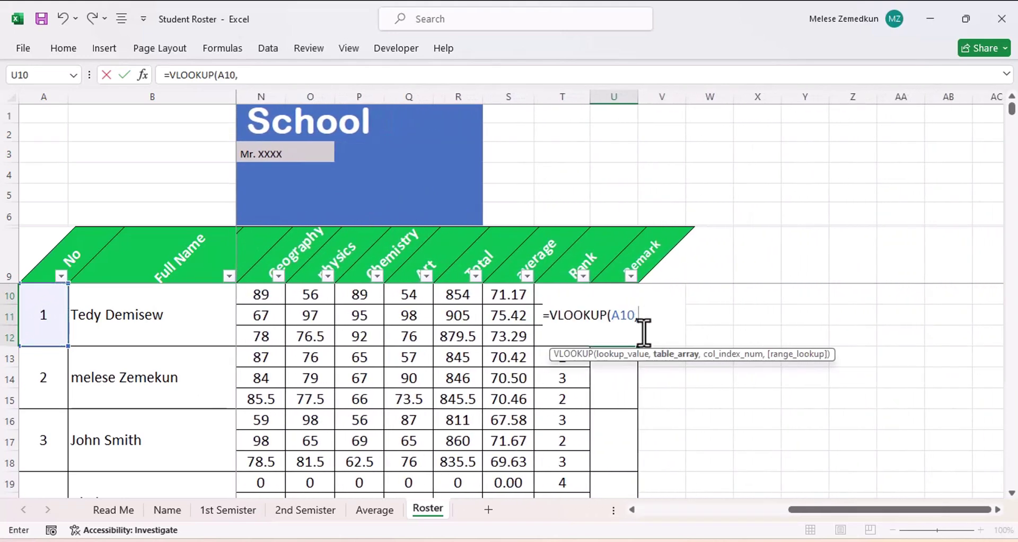
Step: Set the lookup table to the Average sheet's whole columns A:T
click(372, 510)
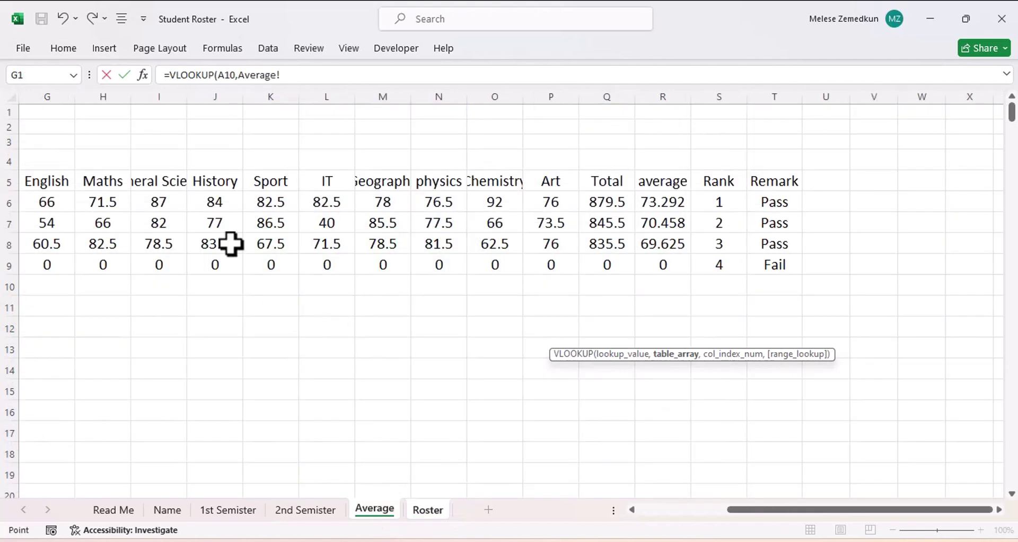
scroll(223, 232, left, 2)
scroll(222, 232, left, 2)
scroll(223, 232, left, 1)
scroll(223, 232, left, 1)
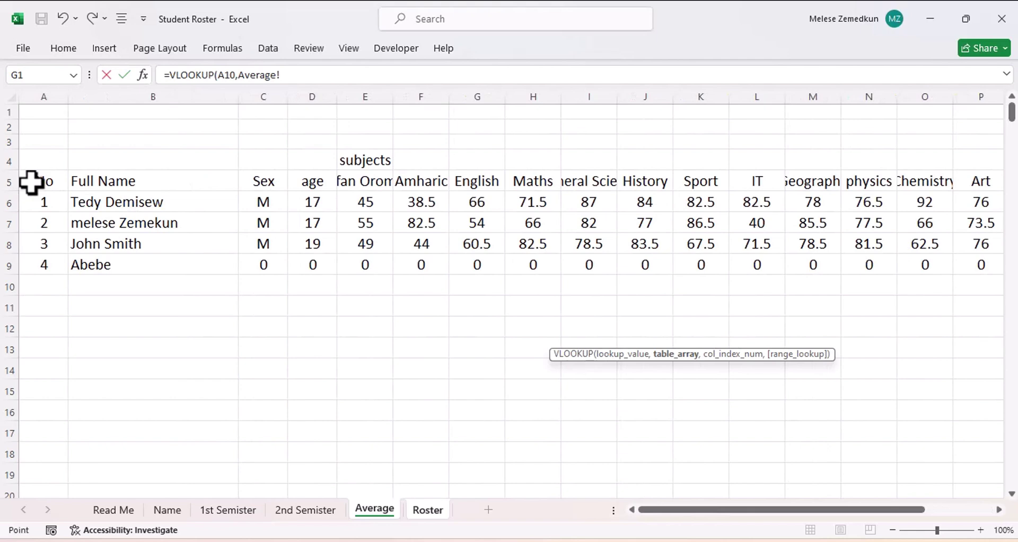
drag(31, 182, 965, 253)
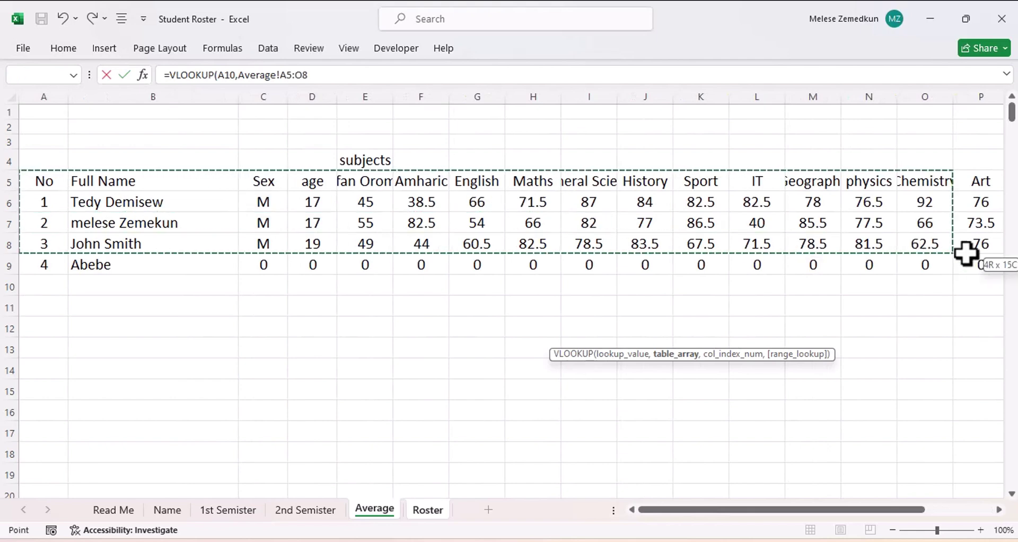
drag(965, 254, 850, 273)
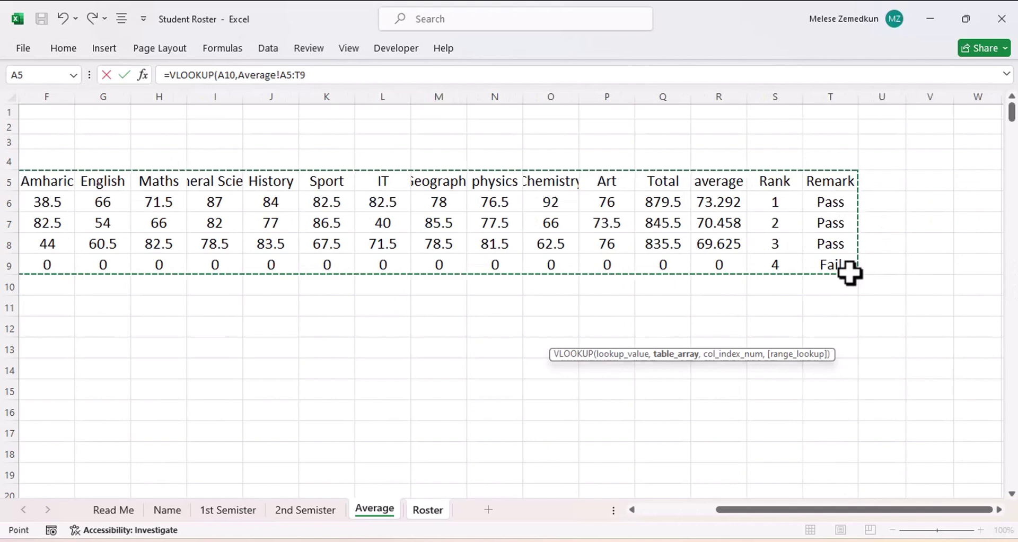
key(Return)
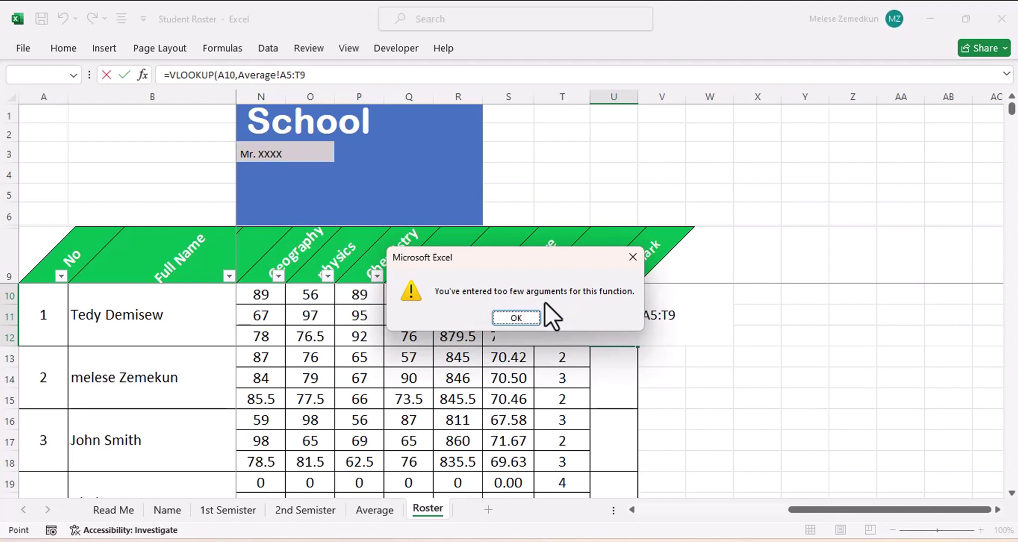
click(507, 321)
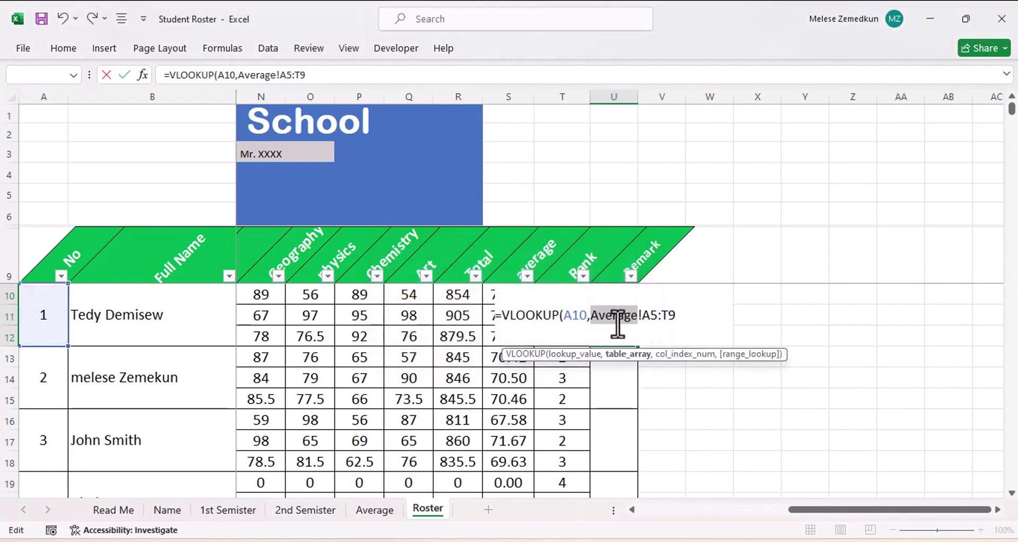
click(656, 317)
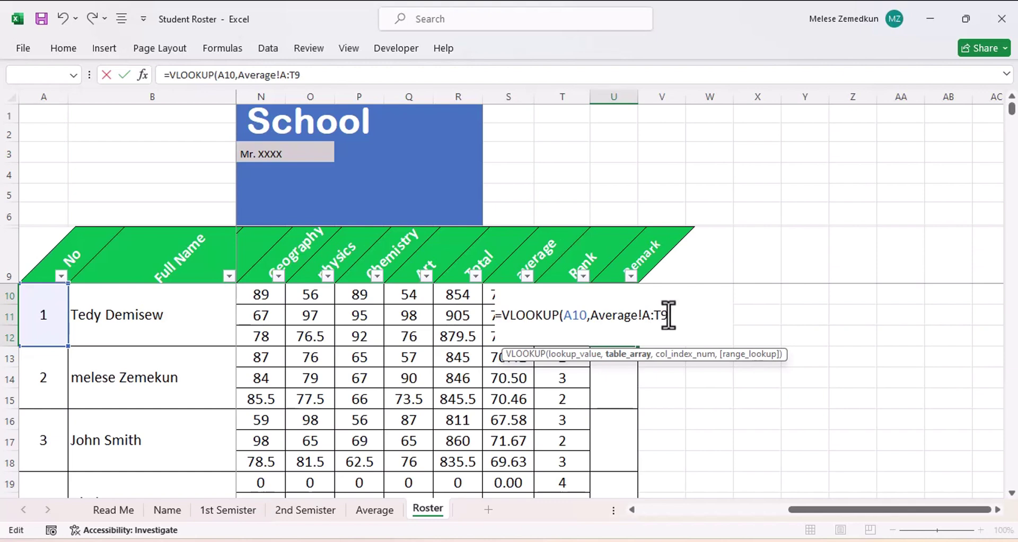
key(BackSpace)
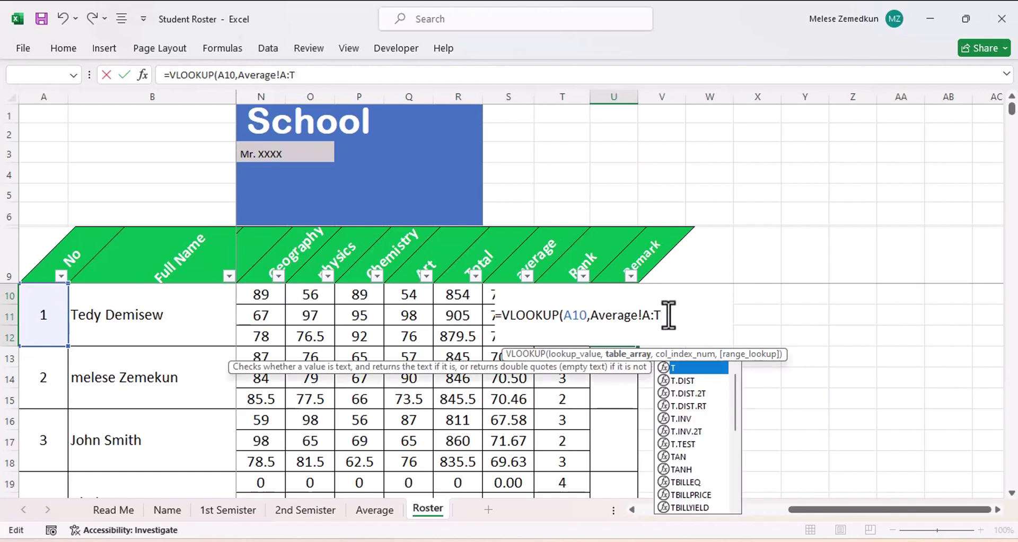
text(,)
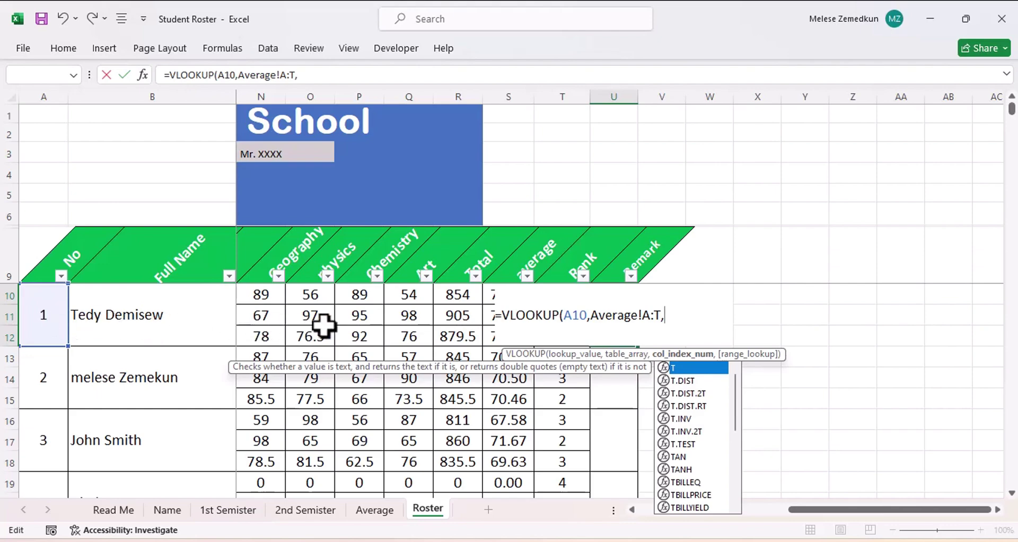
Step: Add column index 21 and FALSE for an exact match
scroll(325, 325, left, 4)
scroll(324, 325, left, 3)
scroll(325, 325, left, 4)
scroll(325, 326, left, 2)
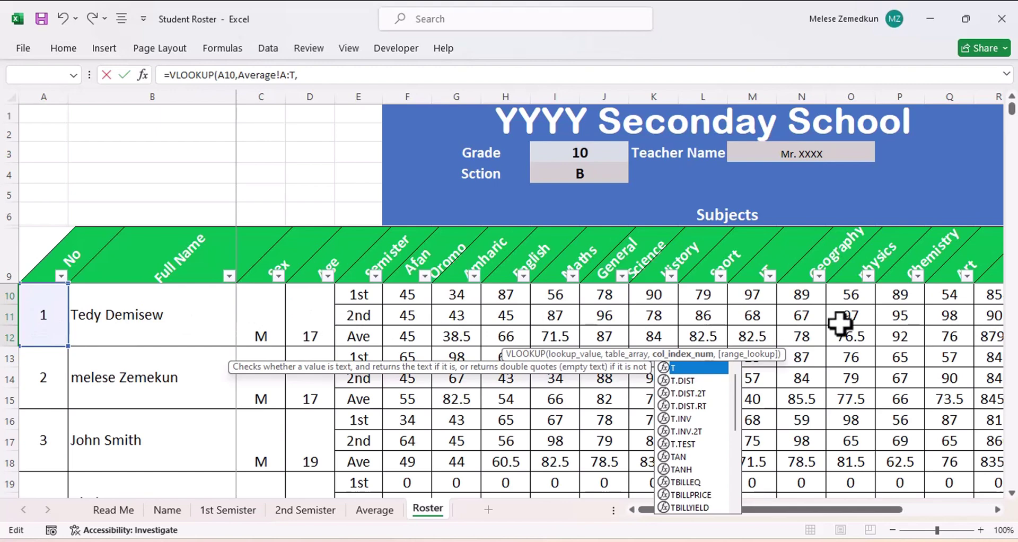
scroll(962, 321, right, 2)
scroll(962, 320, right, 2)
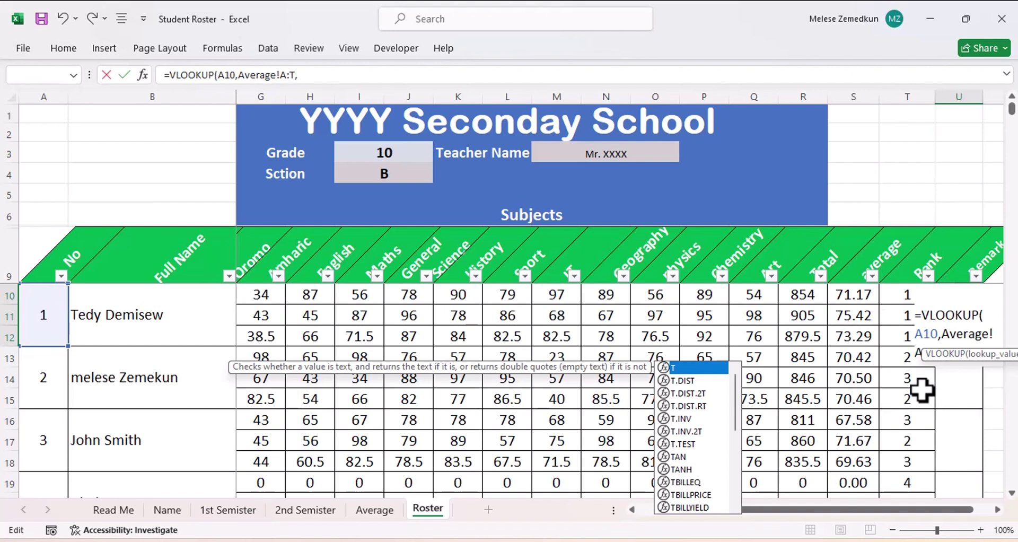
text(21)
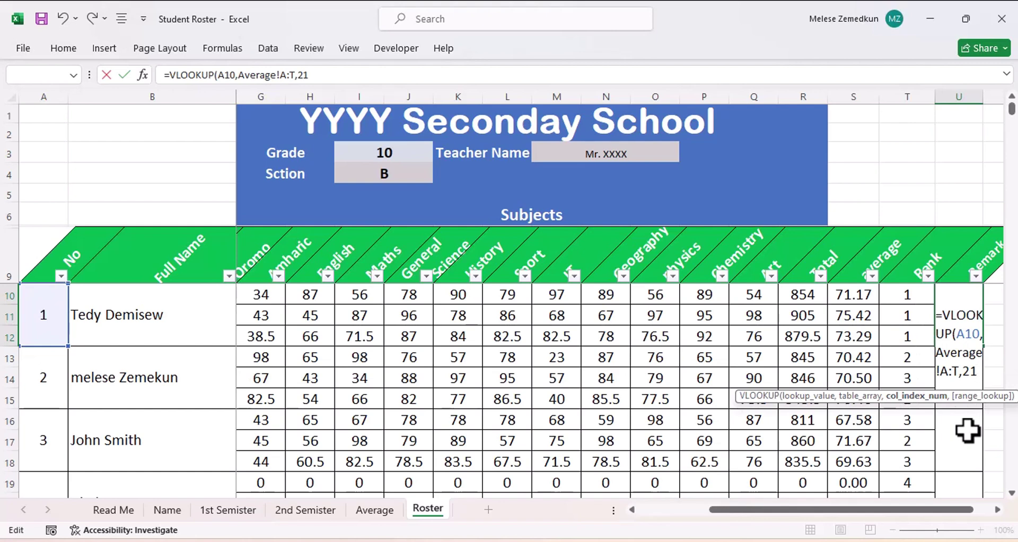
text(,)
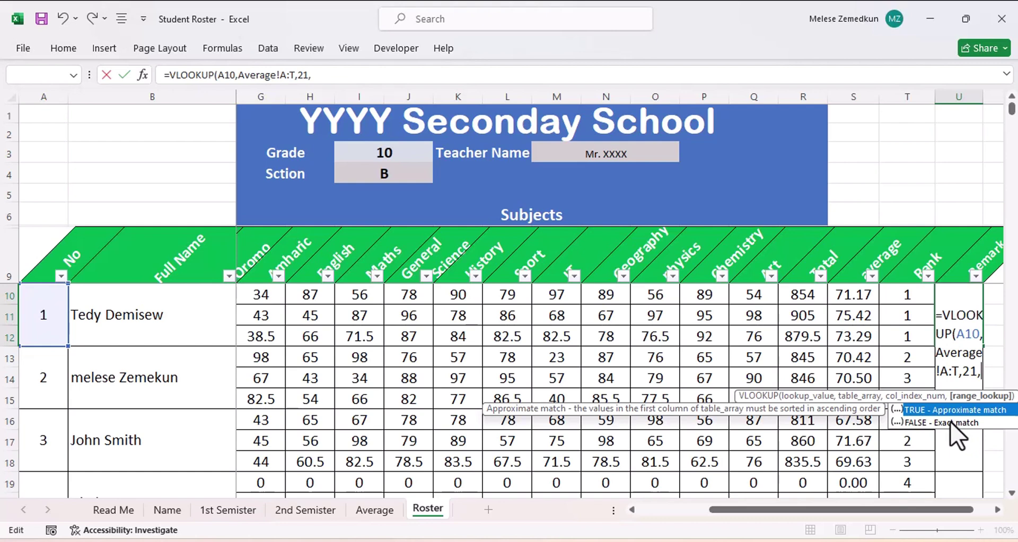
double_click(948, 423)
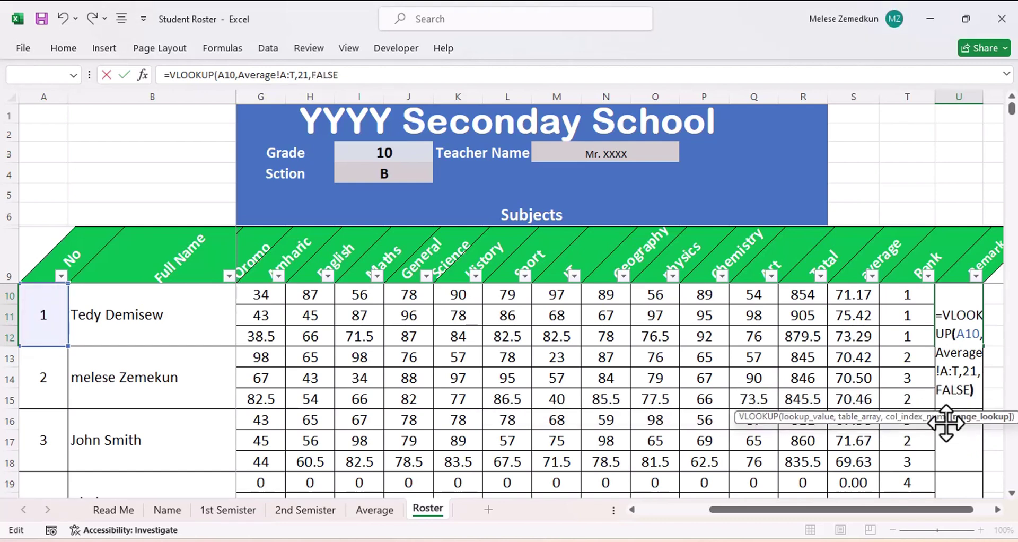
Step: Fix the #REF! error by changing the column index from 21 to 20, so U10 shows Pass
key(Return)
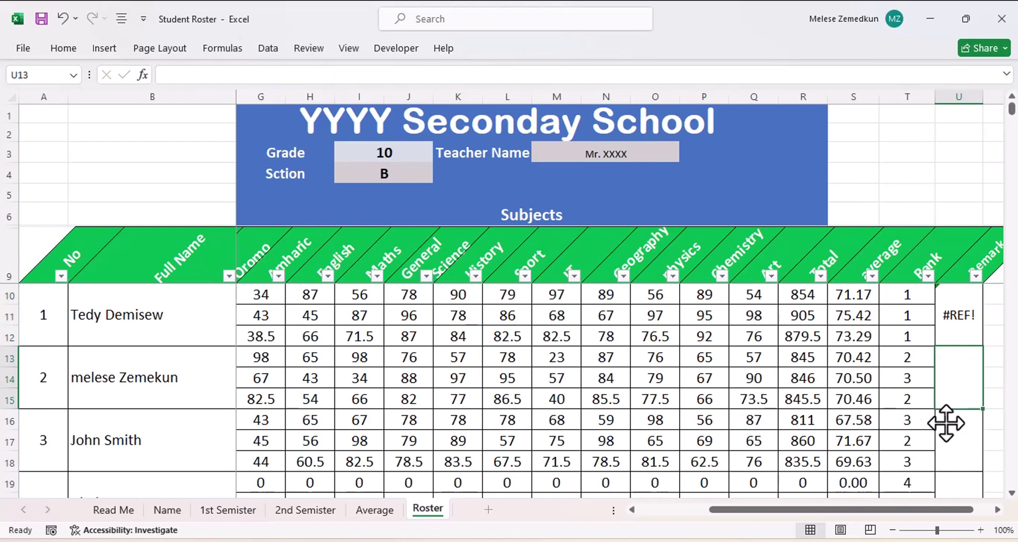
double_click(950, 321)
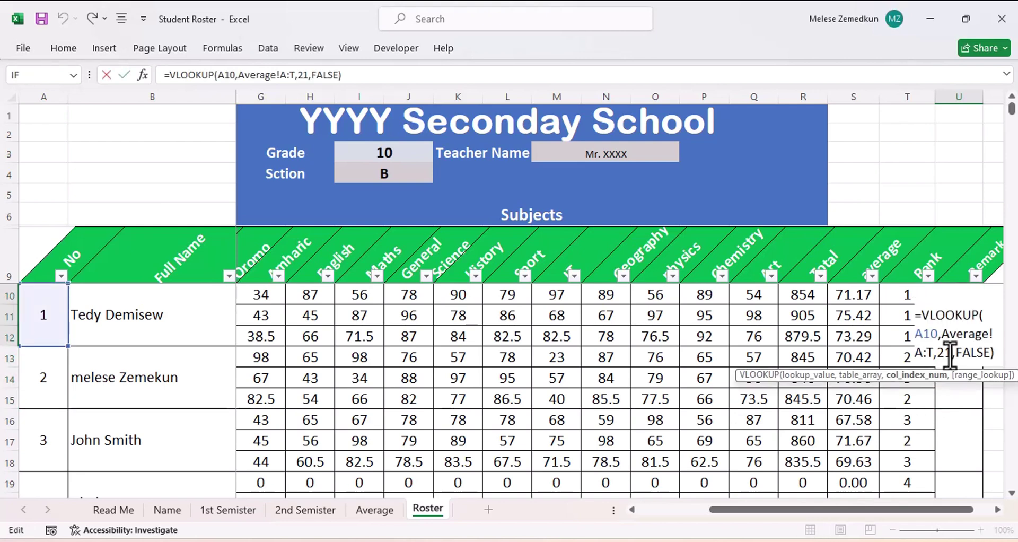
key(Return)
key(Return)
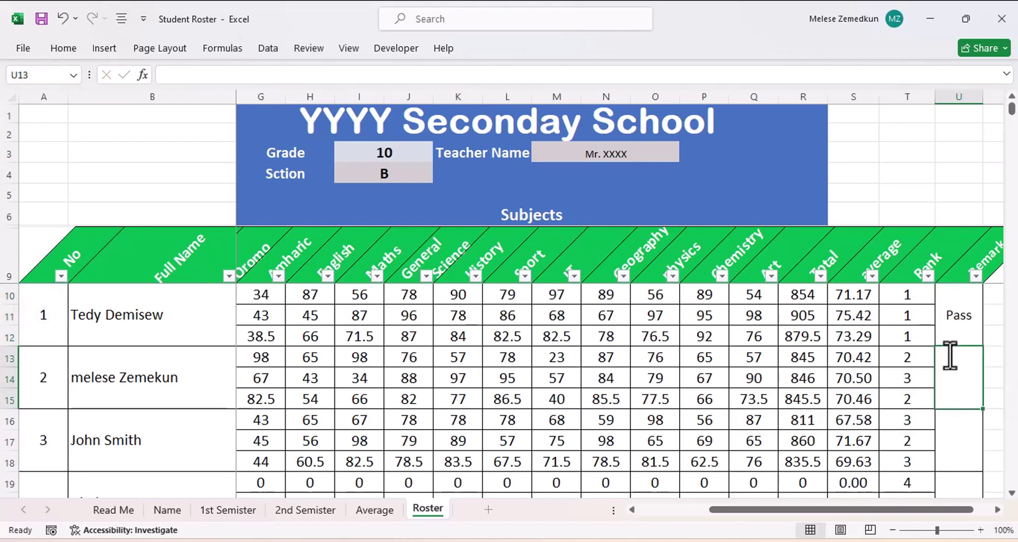
click(957, 322)
double_click(957, 322)
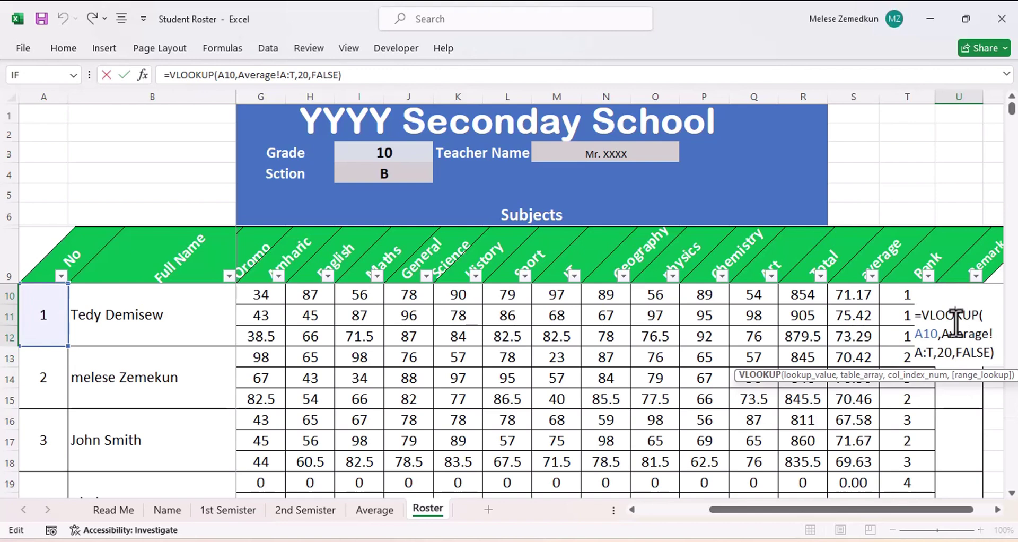
click(950, 352)
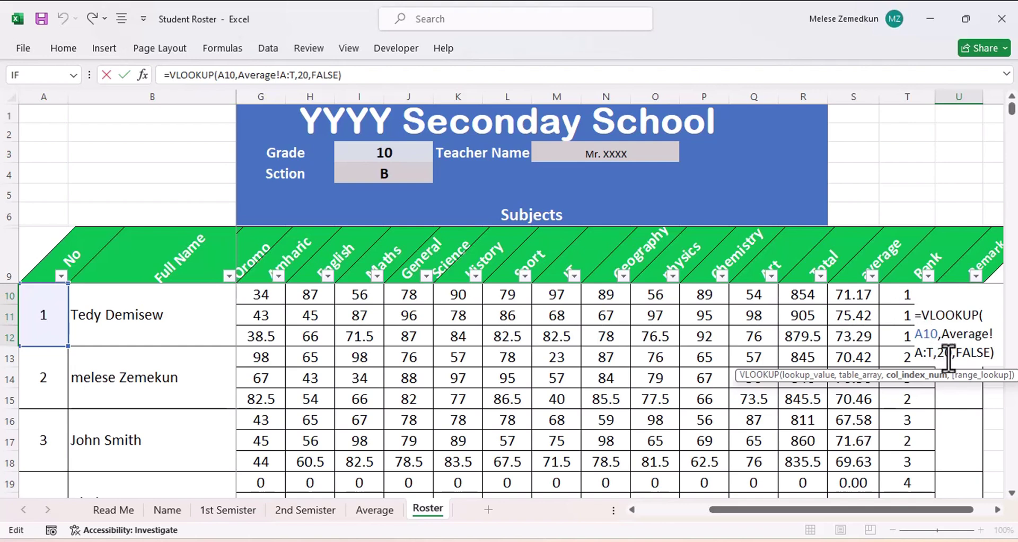
key(ctrl+Return)
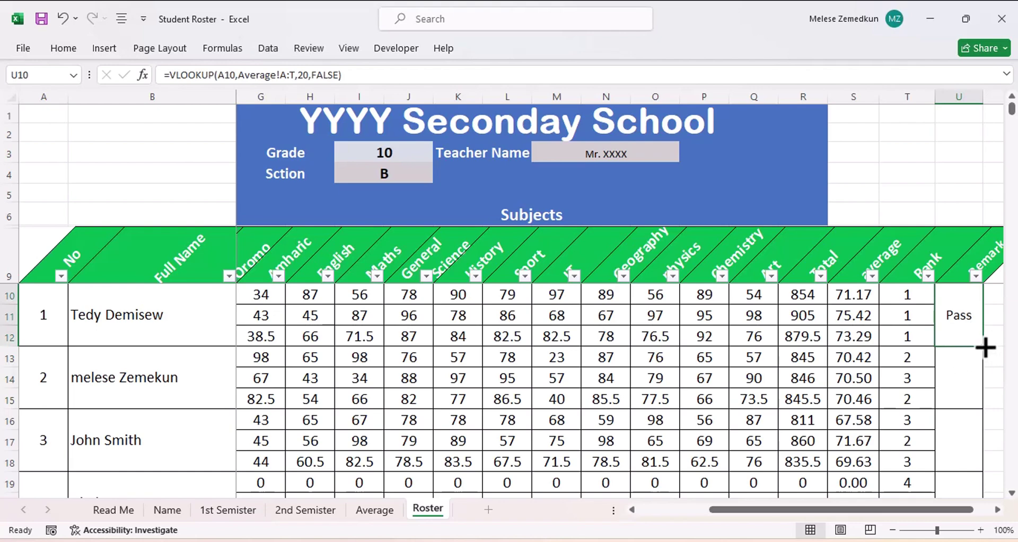
Step: Copy the U10 VLOOKUP remark down to row 21 and check each student's Pass/Fail
drag(984, 347, 974, 507)
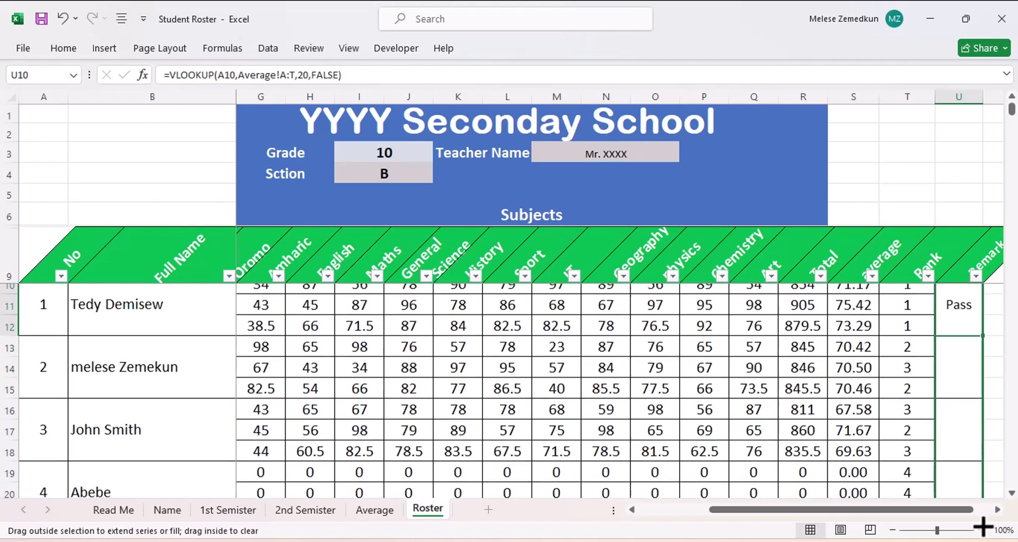
drag(974, 507, 966, 424)
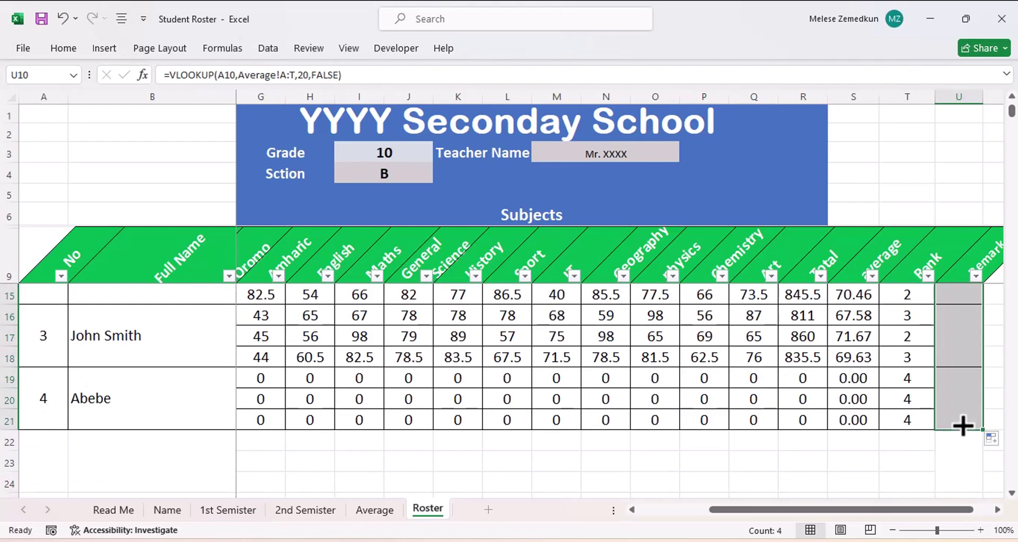
scroll(944, 371, up, 2)
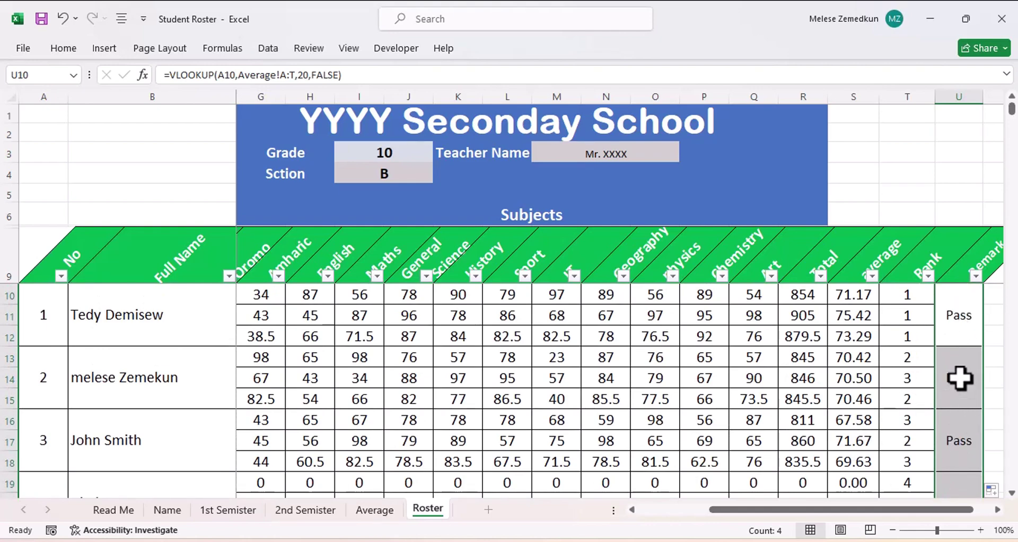
scroll(960, 378, down, 1)
scroll(960, 377, down, 1)
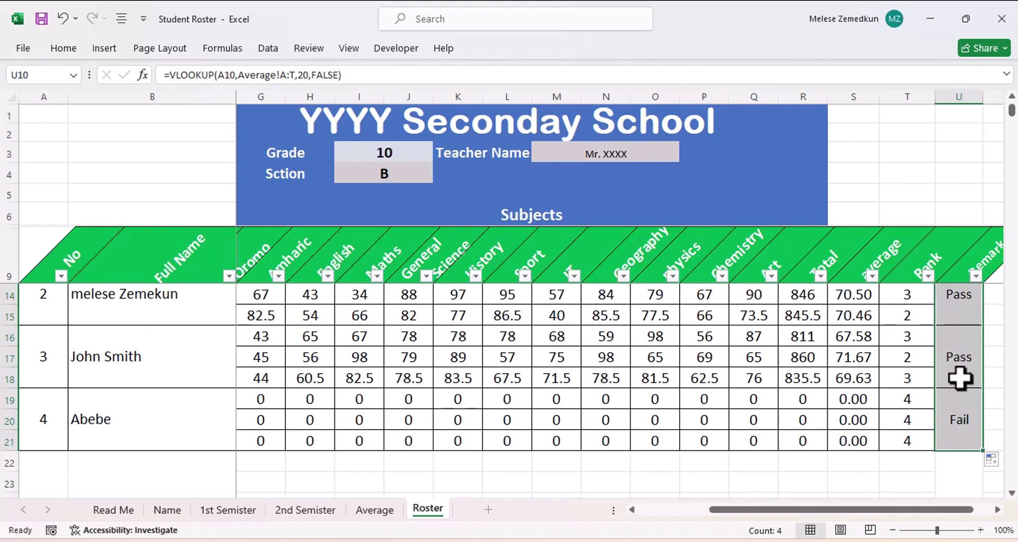
scroll(960, 378, down, 1)
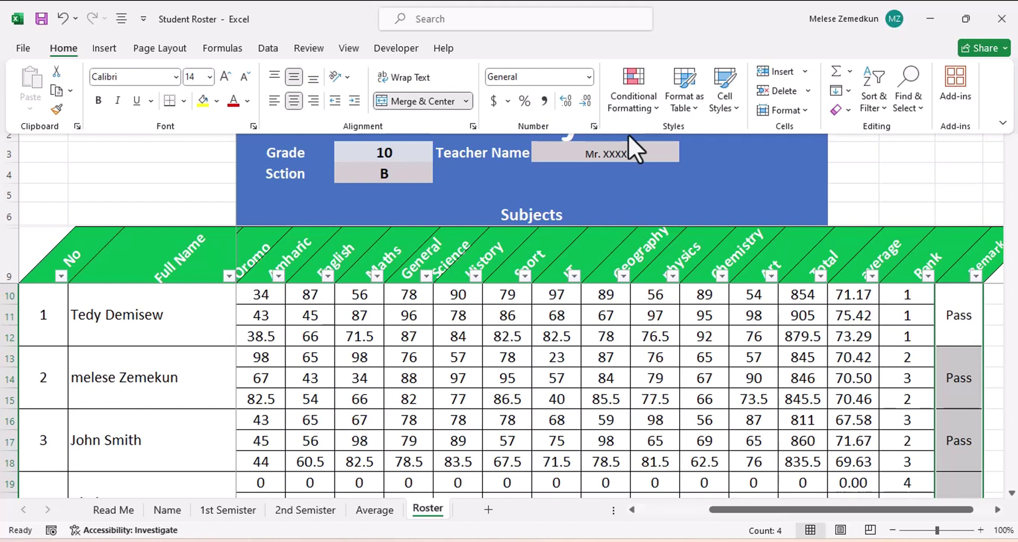
Step: Add a Text That Contains rule giving Remark cells with 'Pass' green fill and dark green text
click(629, 107)
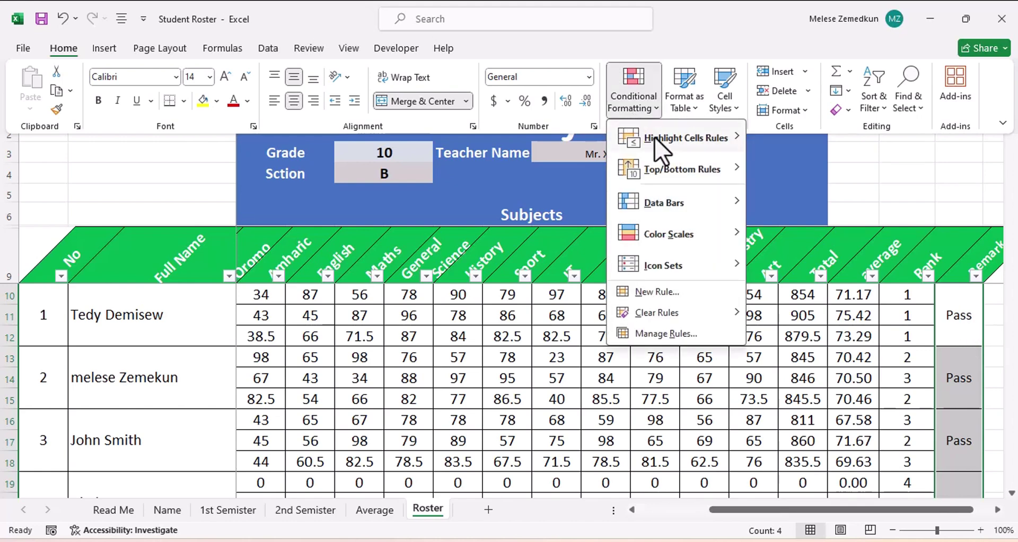
mouse_move(676, 138)
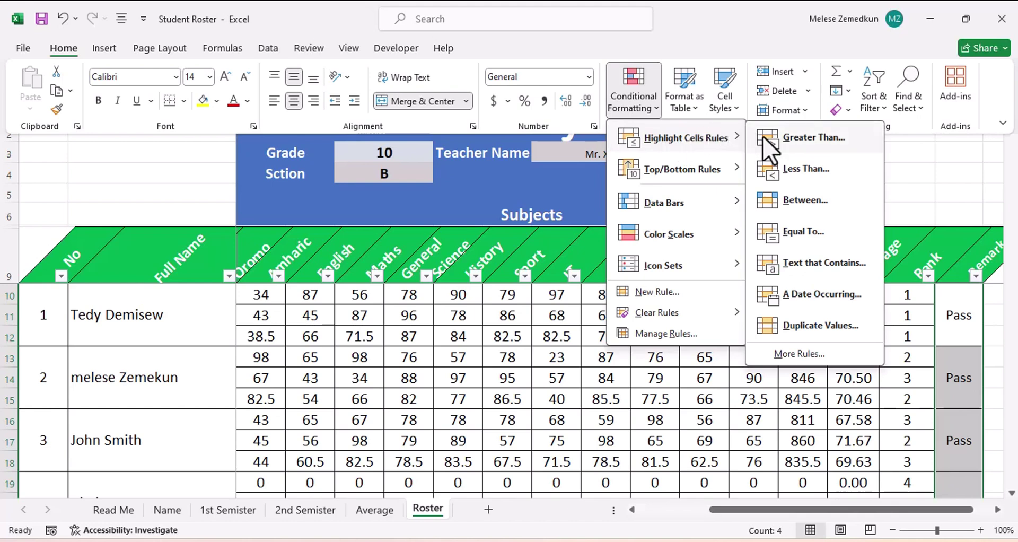
click(809, 262)
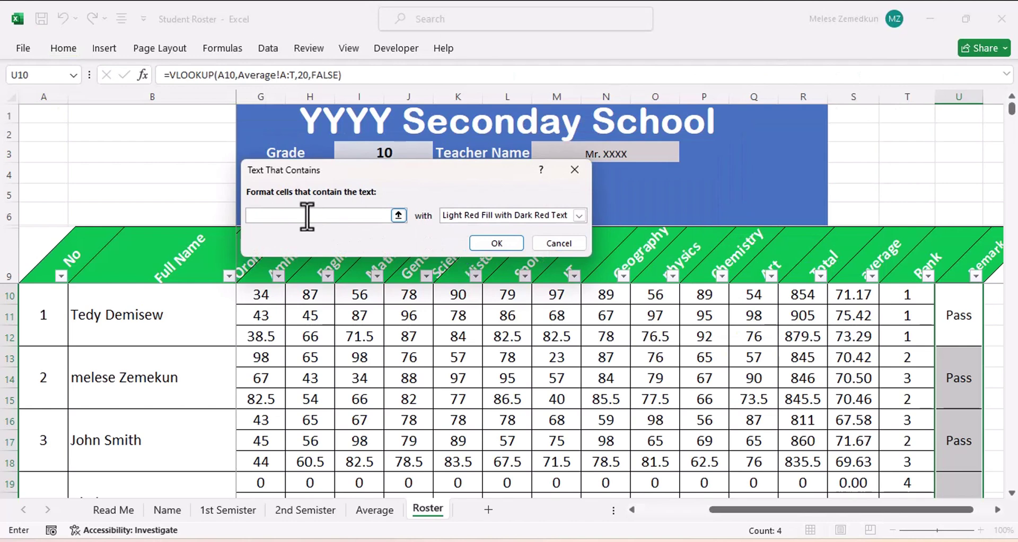
text(Pass)
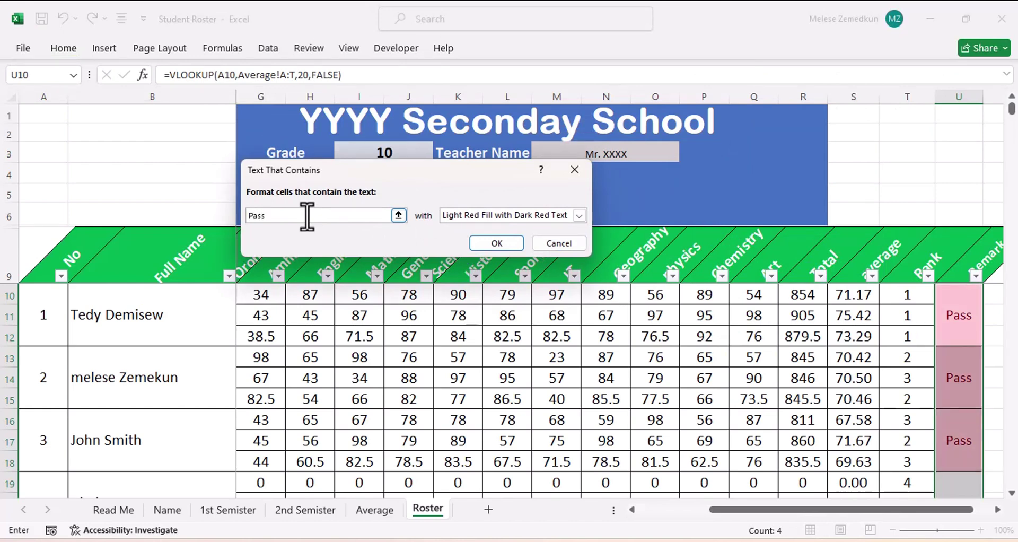
click(578, 216)
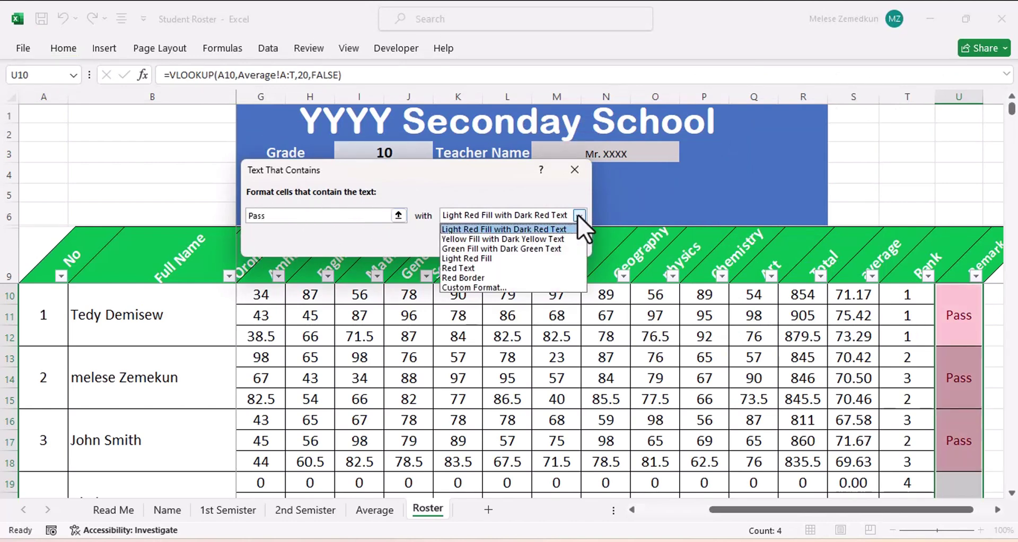
click(513, 248)
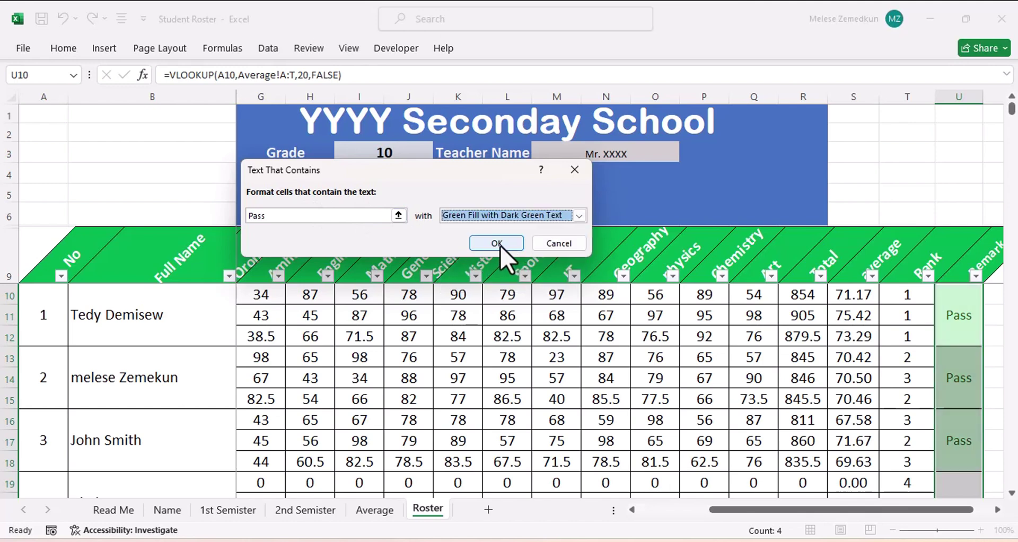
click(499, 243)
scroll(961, 401, down, 1)
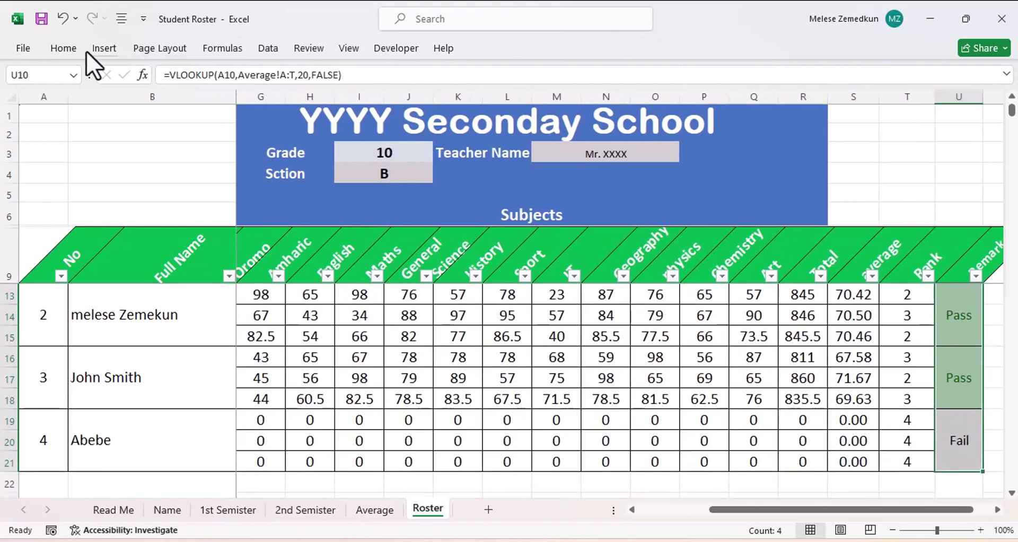
Step: Add a Text That Contains rule giving Remark cells with 'Fail' light red fill and dark red text
click(60, 48)
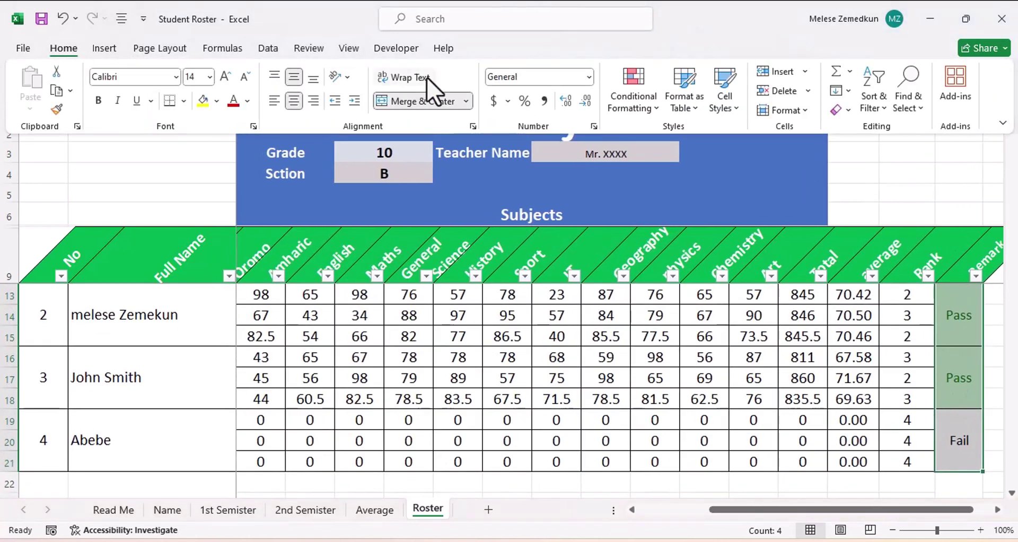
click(637, 107)
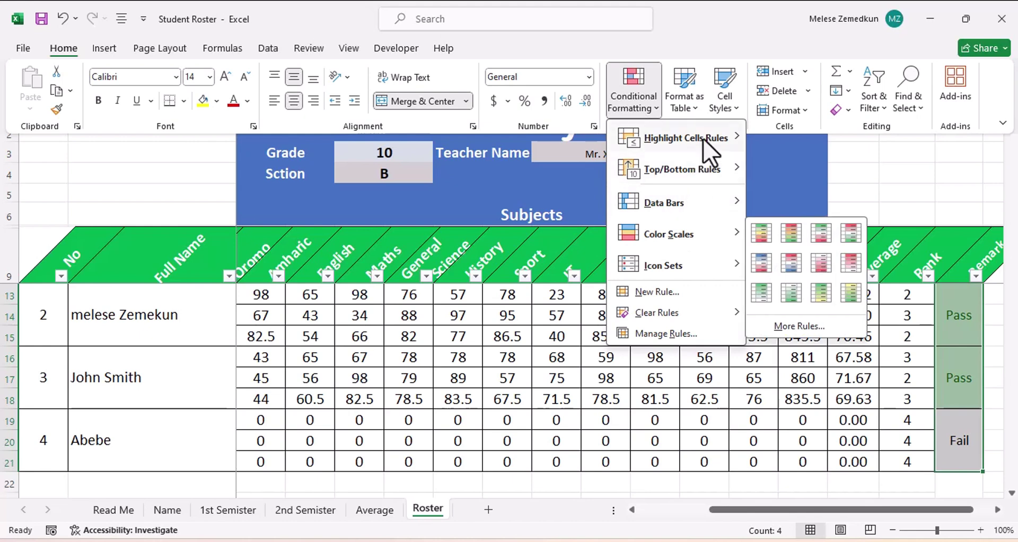
mouse_move(684, 137)
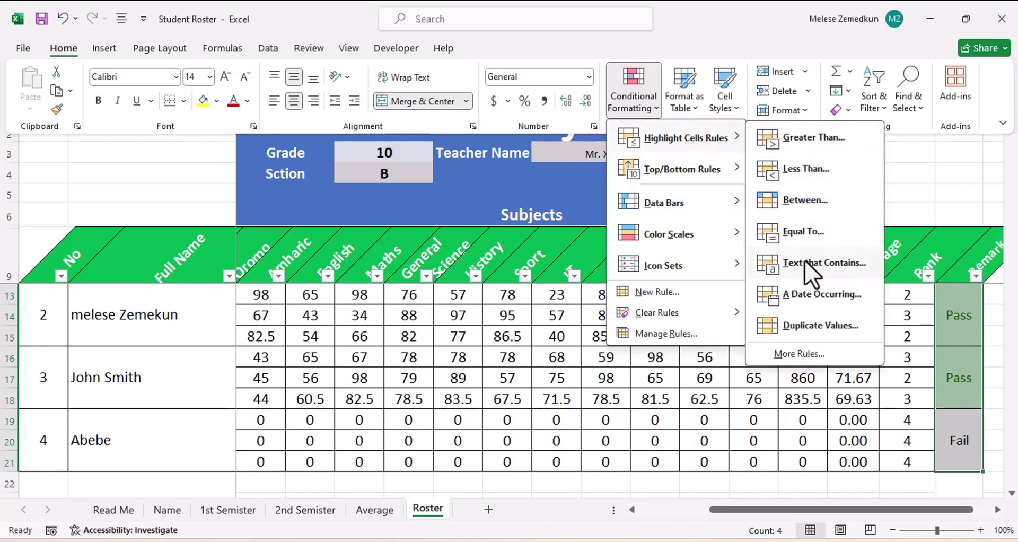
click(807, 261)
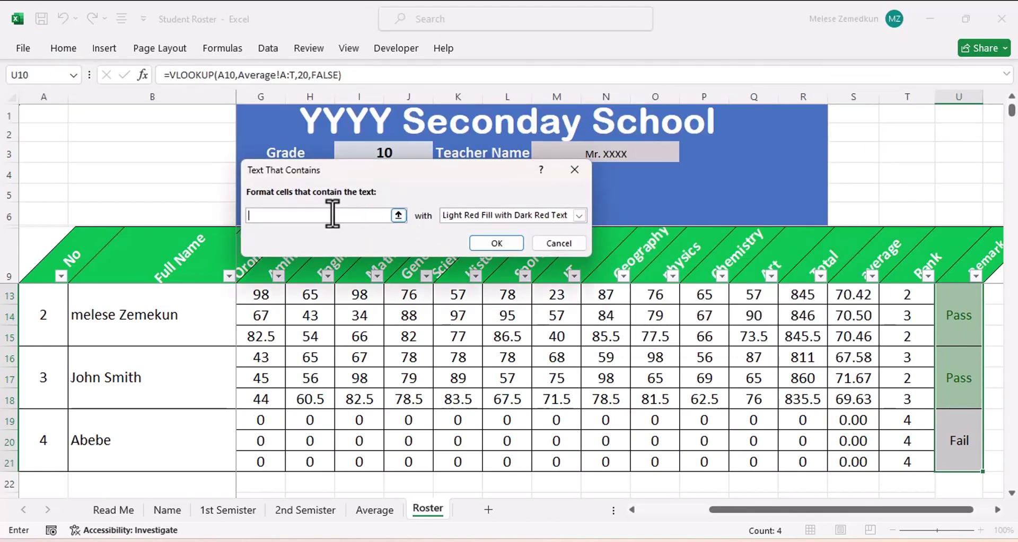
text(Fail)
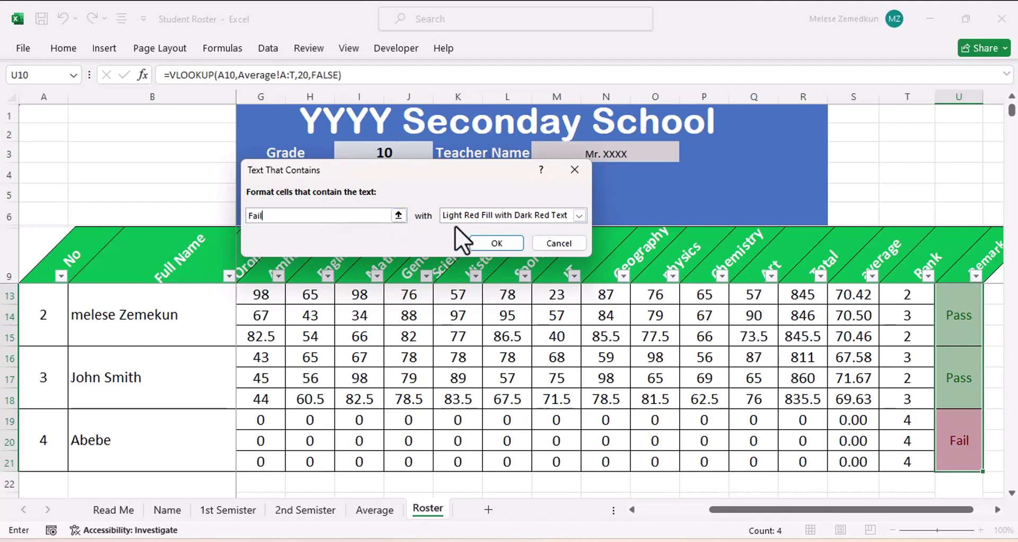
click(497, 243)
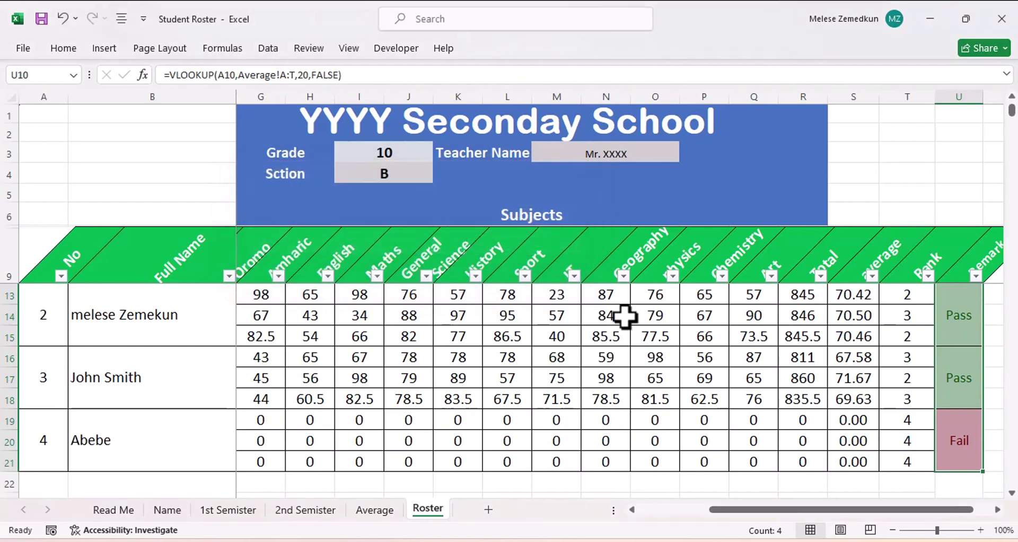
Step: Review the Roster's remark, rank, name lookup and average formulas cell by cell
click(968, 404)
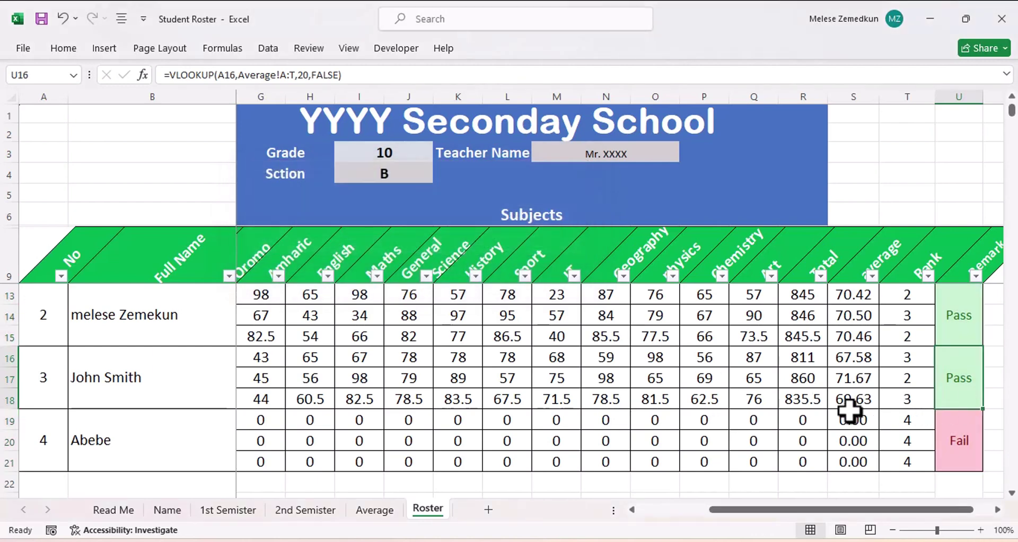
click(907, 364)
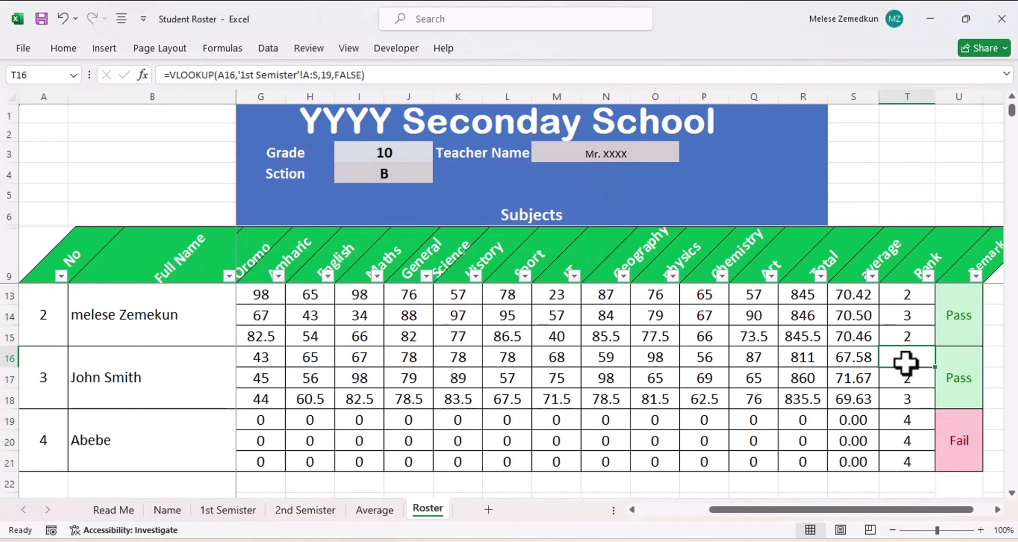
click(116, 441)
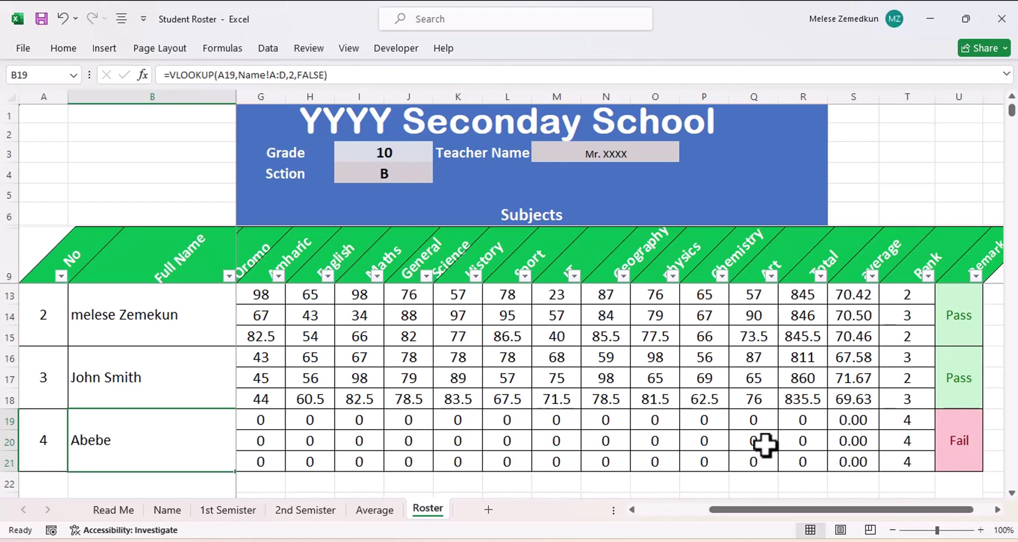
click(851, 462)
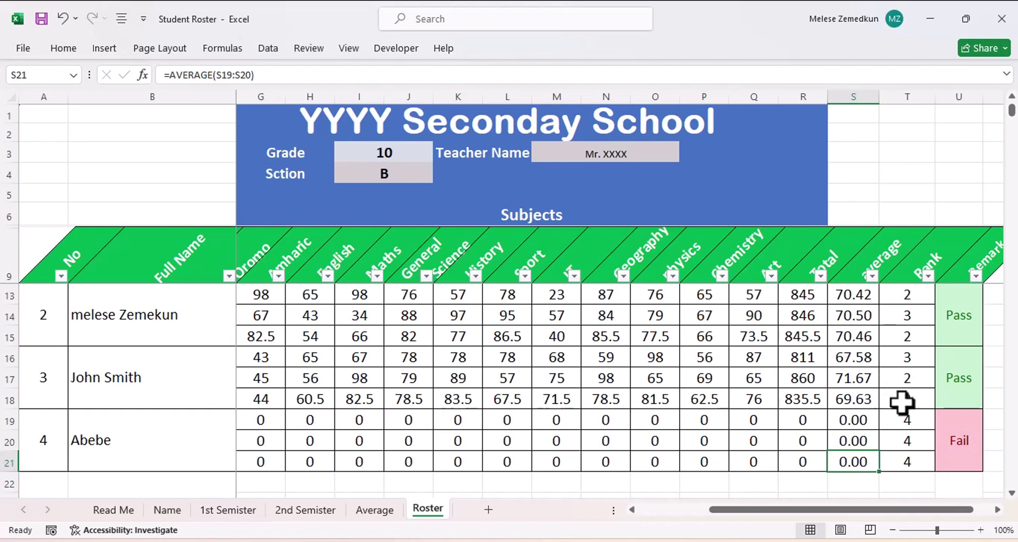
click(961, 378)
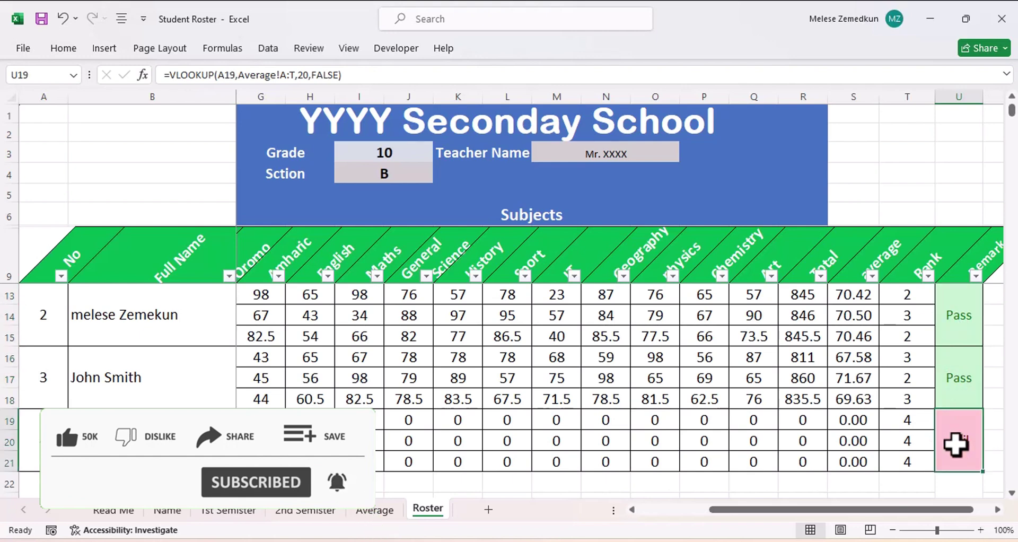
click(948, 340)
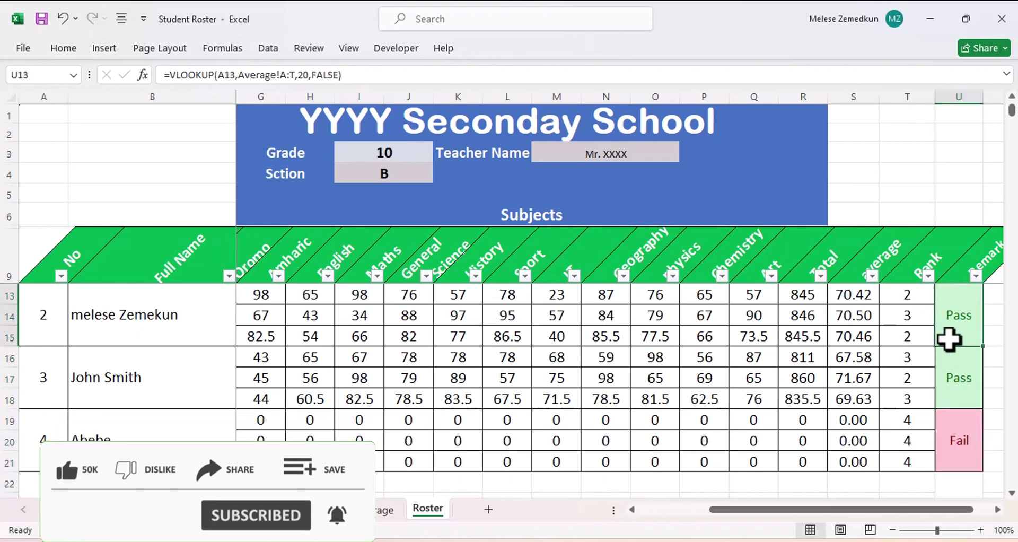
click(960, 375)
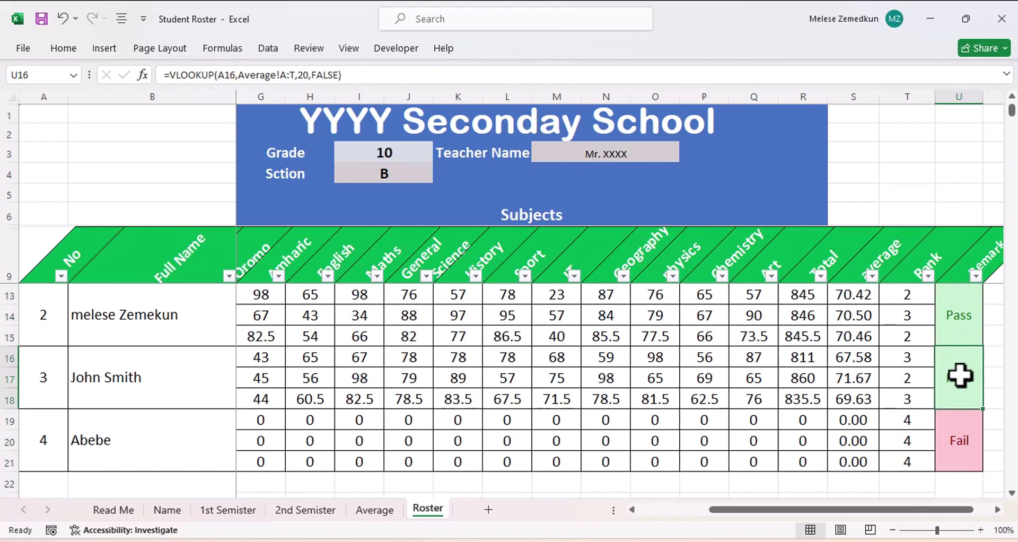
click(962, 443)
scroll(677, 421, down, 2)
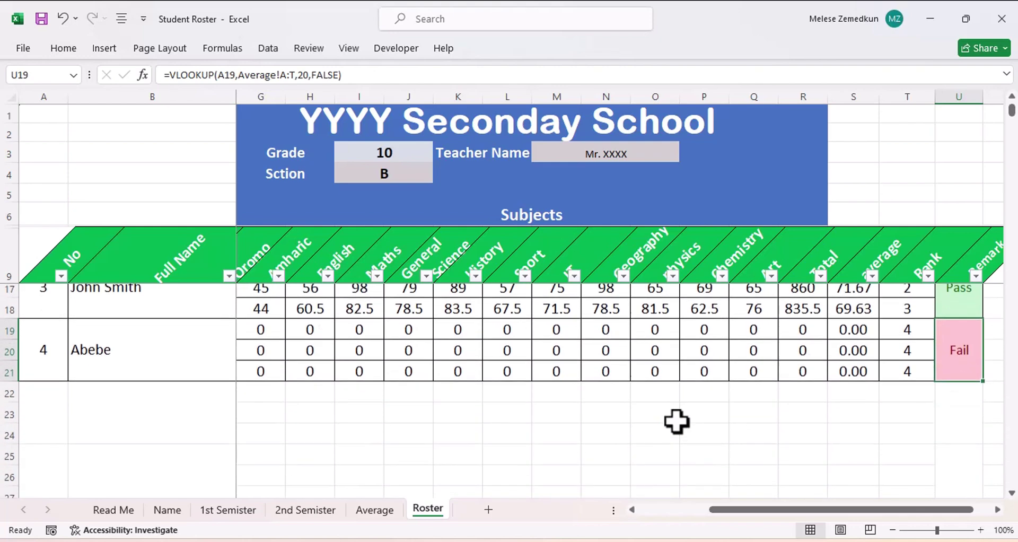
Step: Switch to the Average sheet and select an empty cell below the table
click(375, 509)
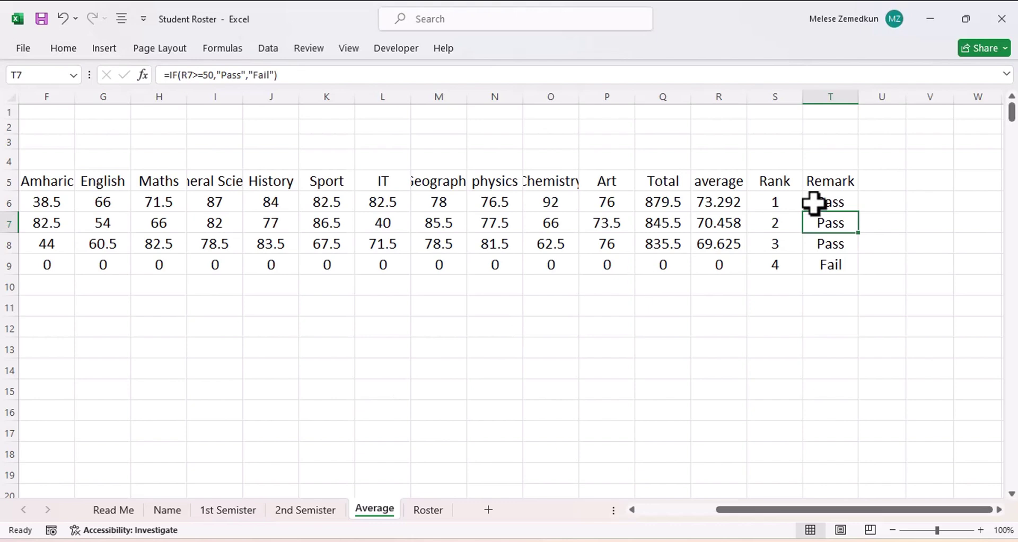
drag(814, 202, 747, 265)
click(607, 330)
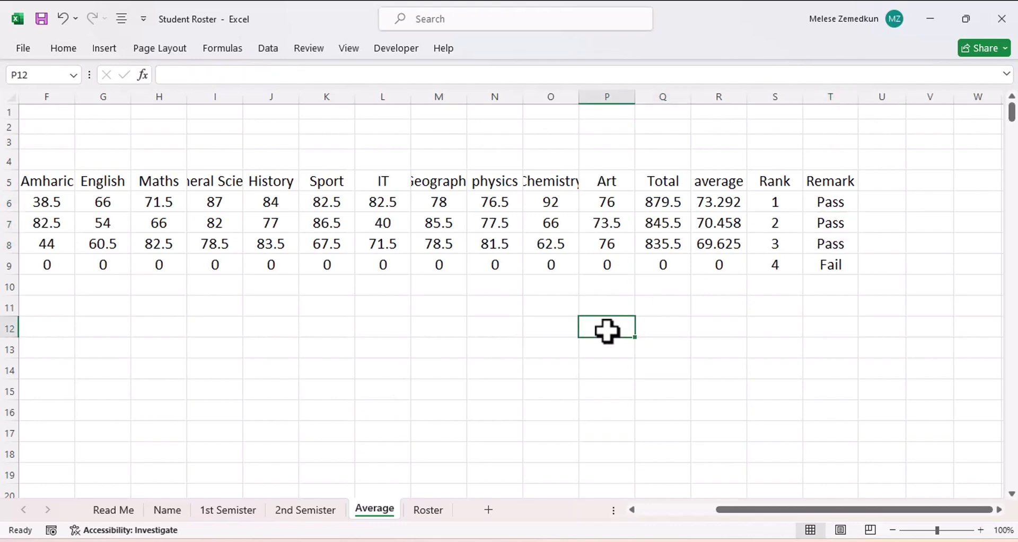
text(students passed)
Step: Change the second label's word 'passed' to 'failed', making it 'students failed'
drag(626, 349, 583, 350)
text(failed)
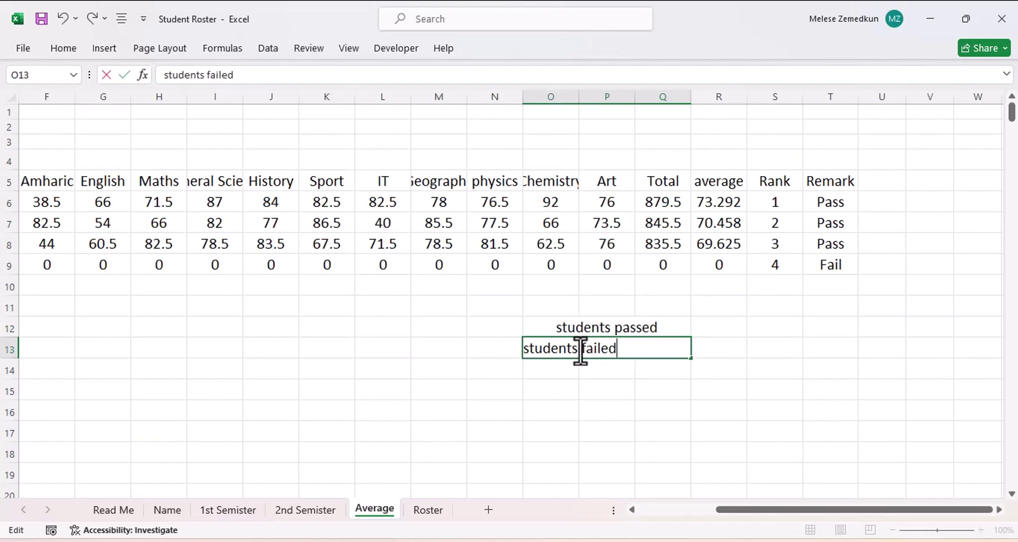
click(508, 346)
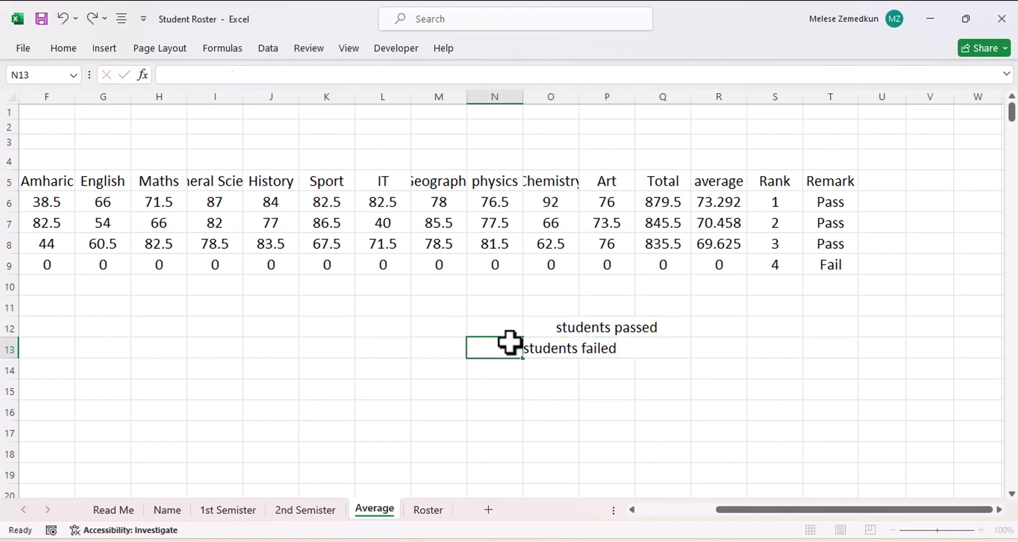
Step: Enter =COUNTIF(T6:T9,"Pass") in N12 to count the 3 students who passed
click(540, 328)
click(492, 330)
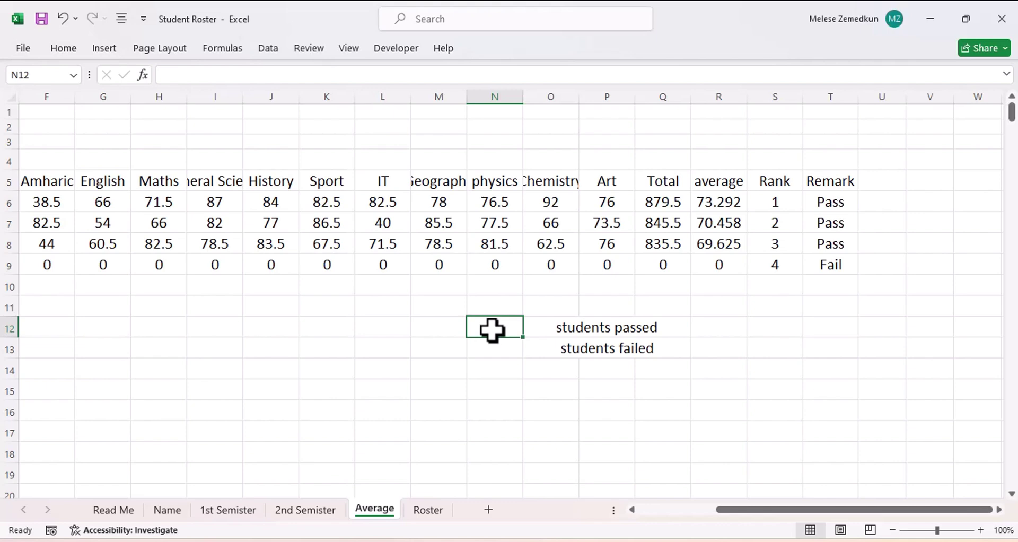
text(c)
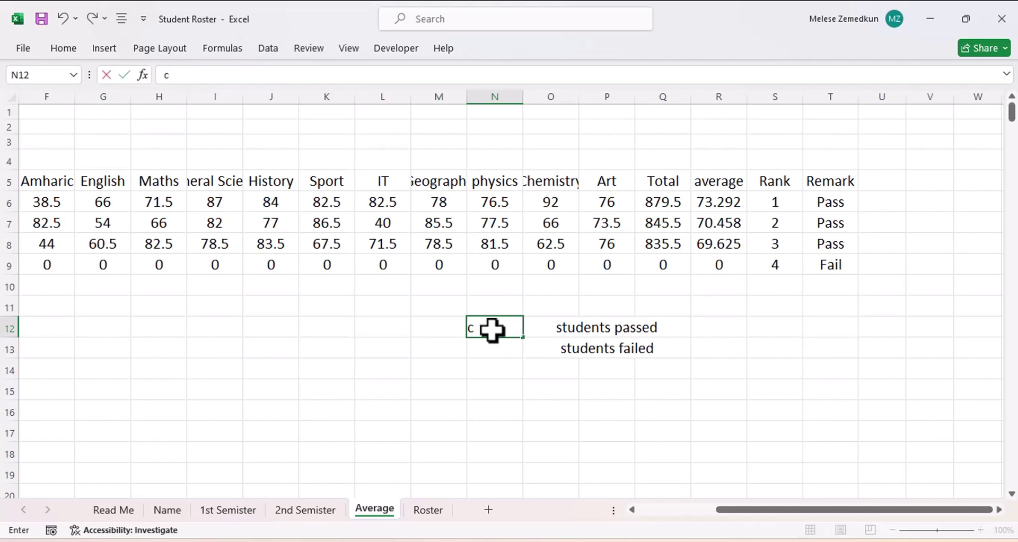
text(ci)
key(BackSpace)
text(ou)
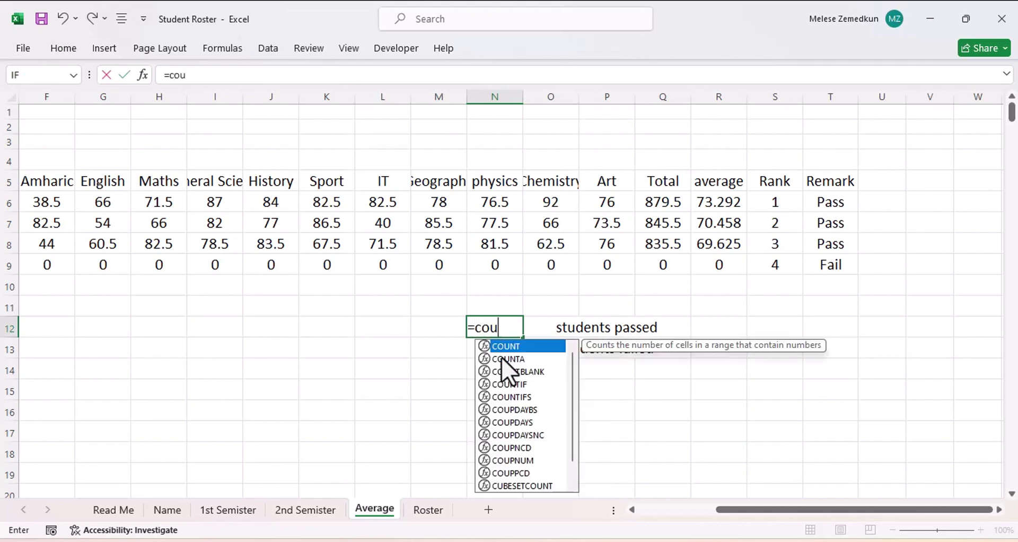
double_click(510, 384)
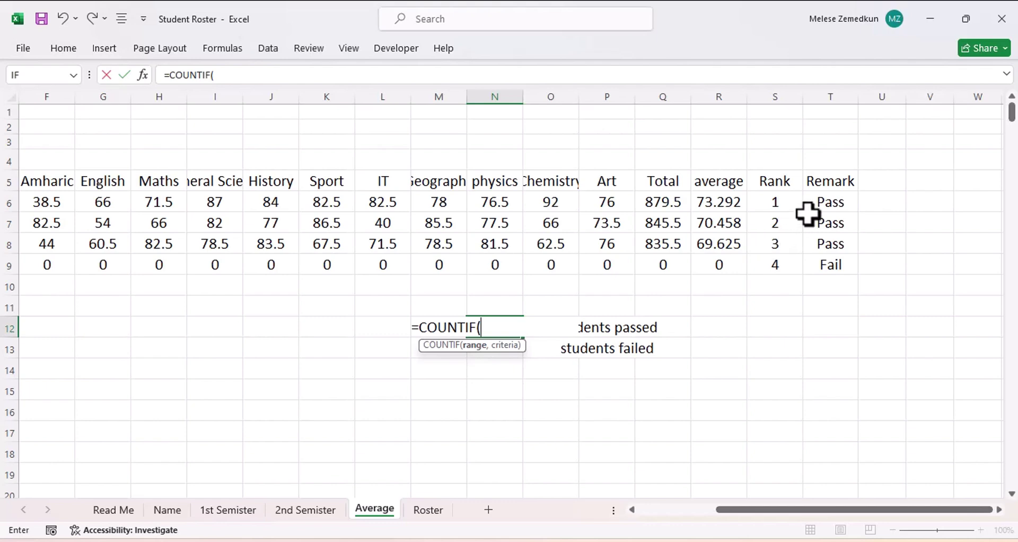
drag(817, 202, 831, 262)
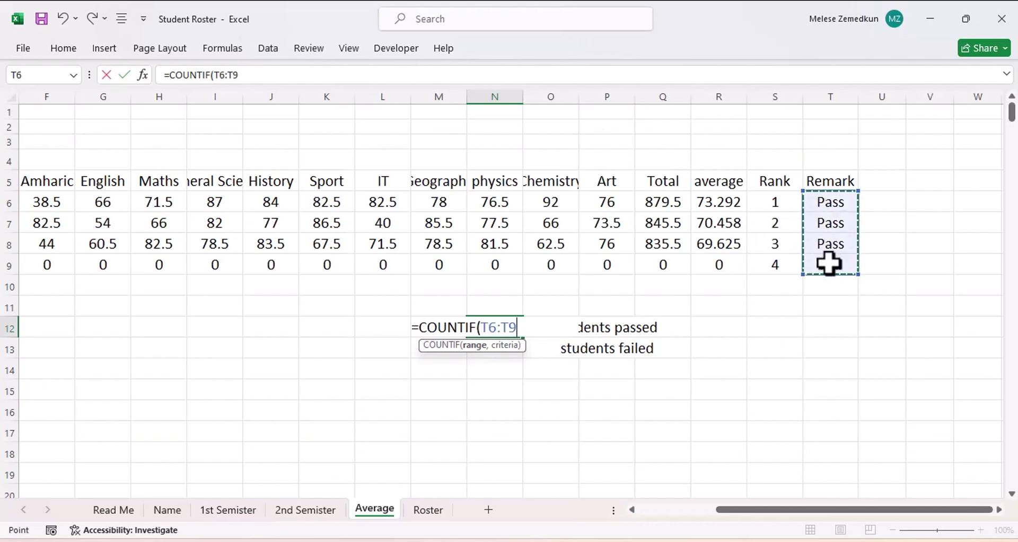
text(,)
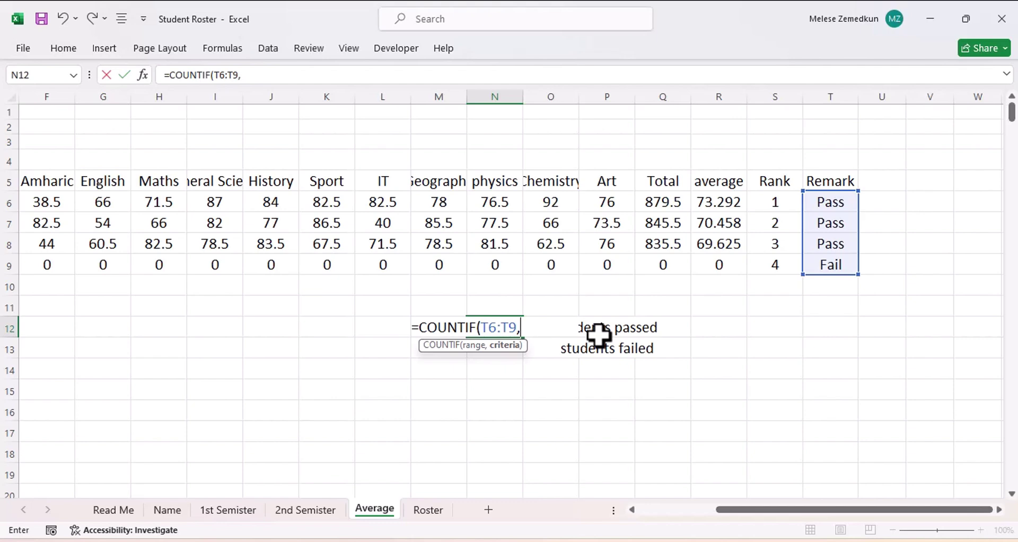
text(""))
click(526, 325)
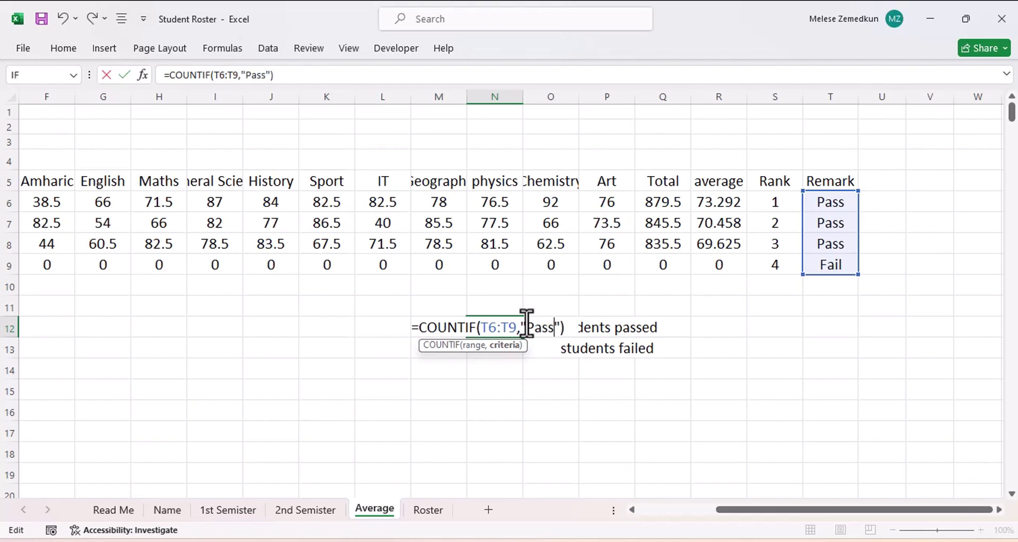
key(Return)
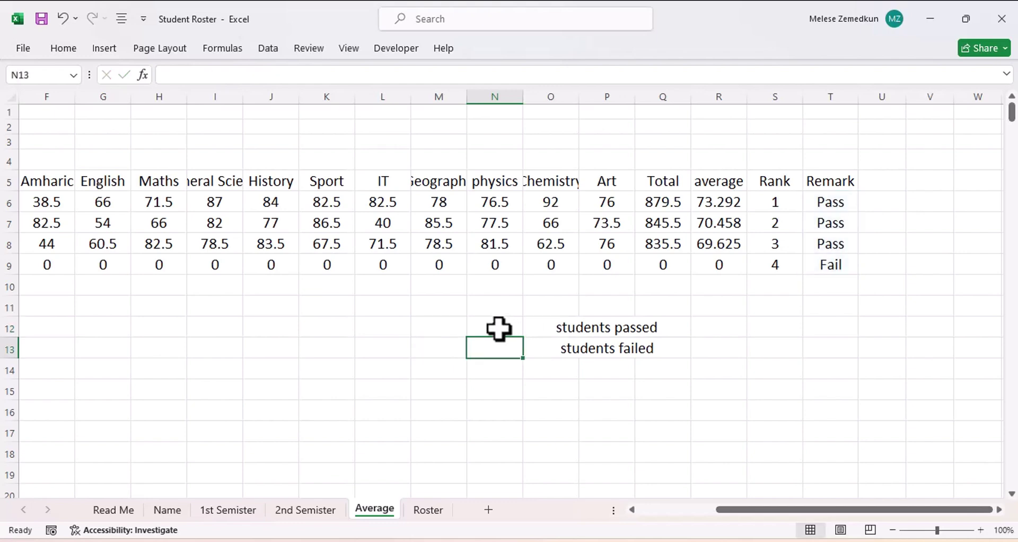
click(497, 328)
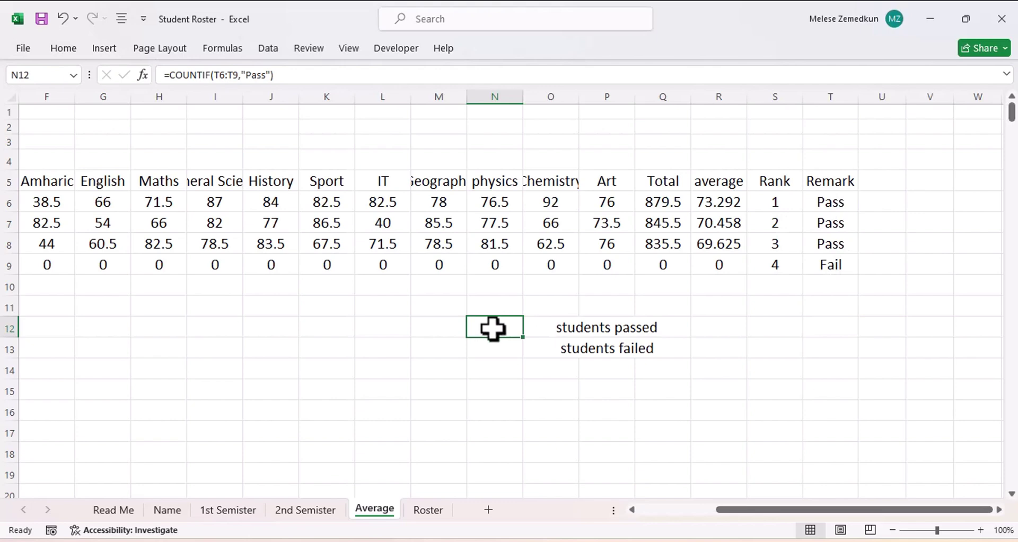
click(507, 350)
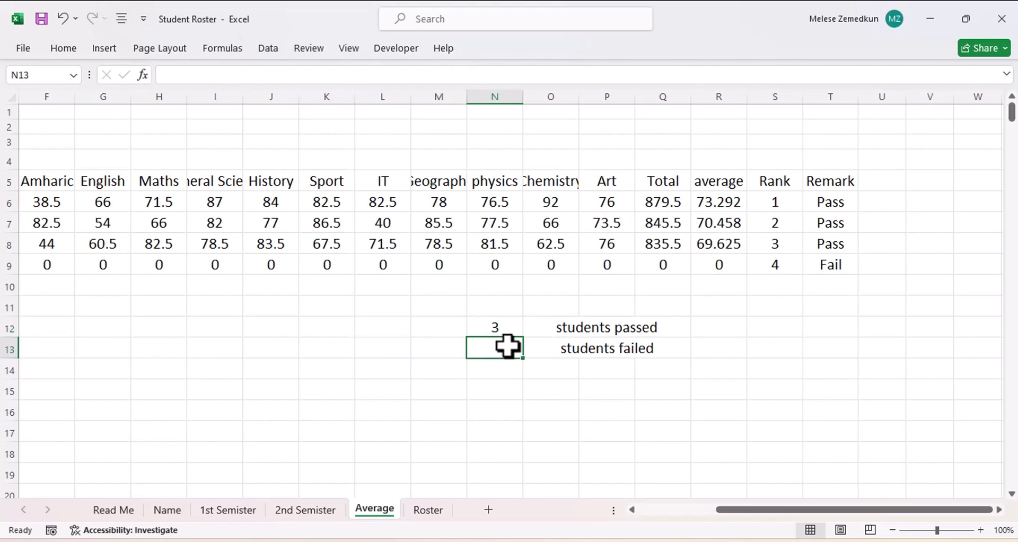
Step: Copy the pass count to N13 and edit it to =COUNTIF(T6:T9,"Fail"), giving 1
click(502, 331)
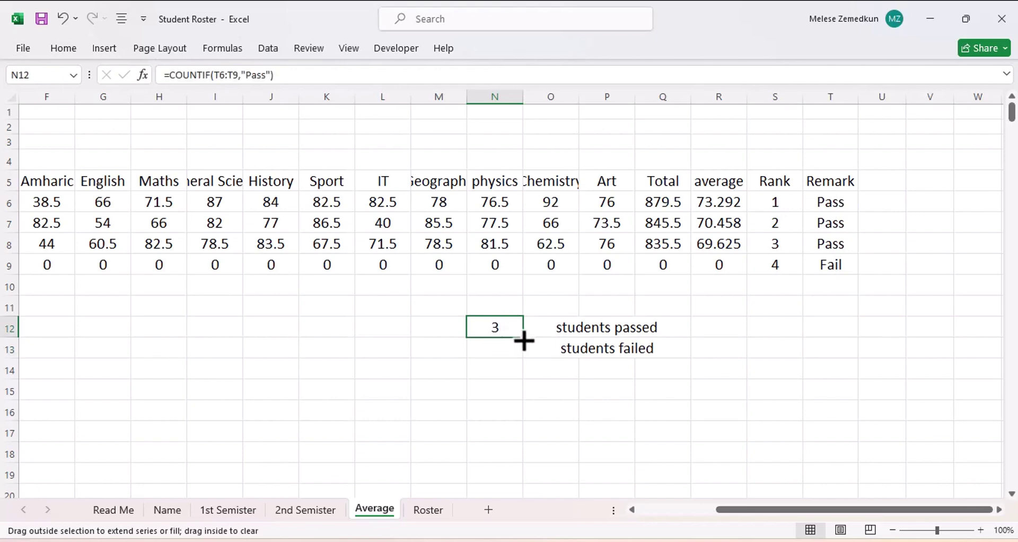
drag(523, 340, 525, 352)
double_click(495, 349)
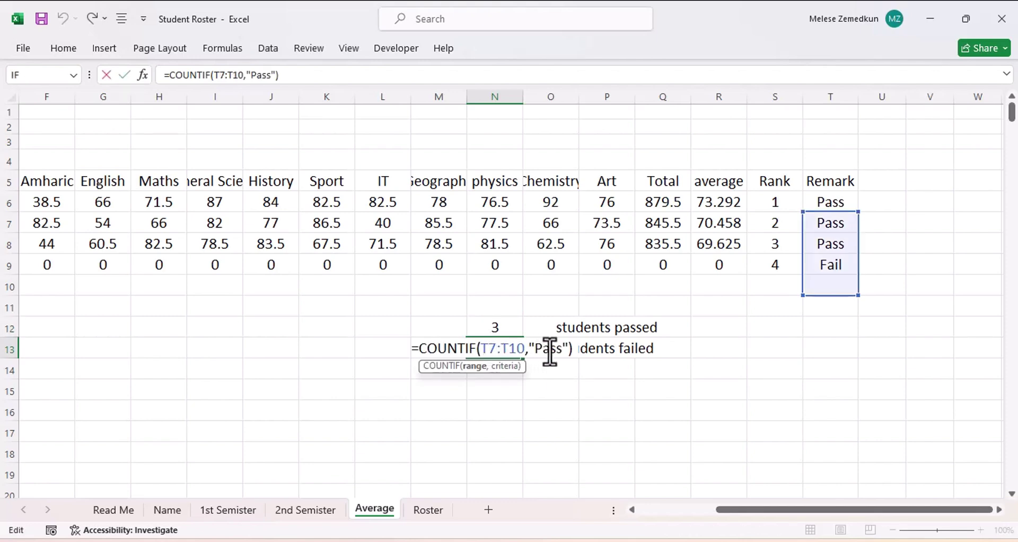
drag(480, 350, 517, 350)
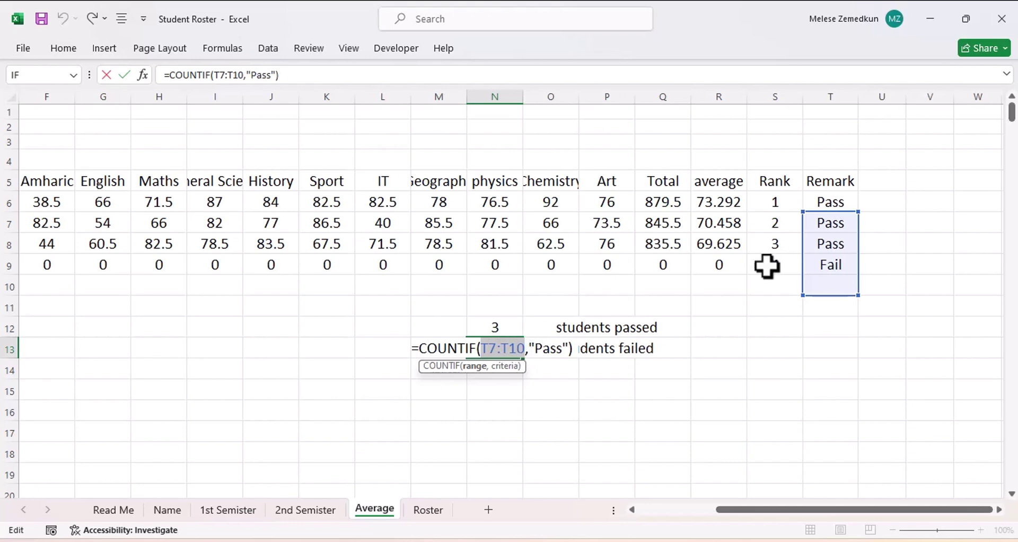
drag(824, 200, 831, 263)
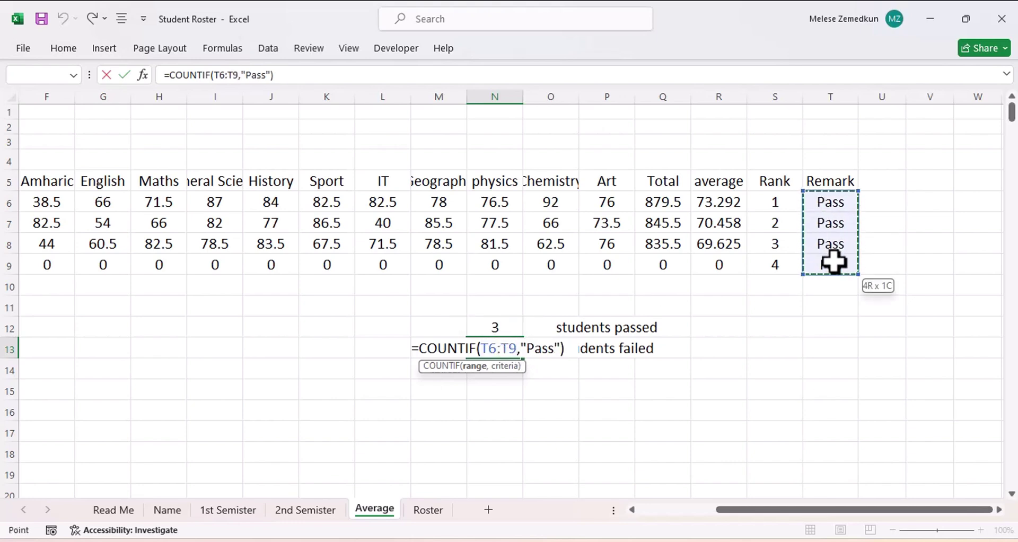
click(537, 350)
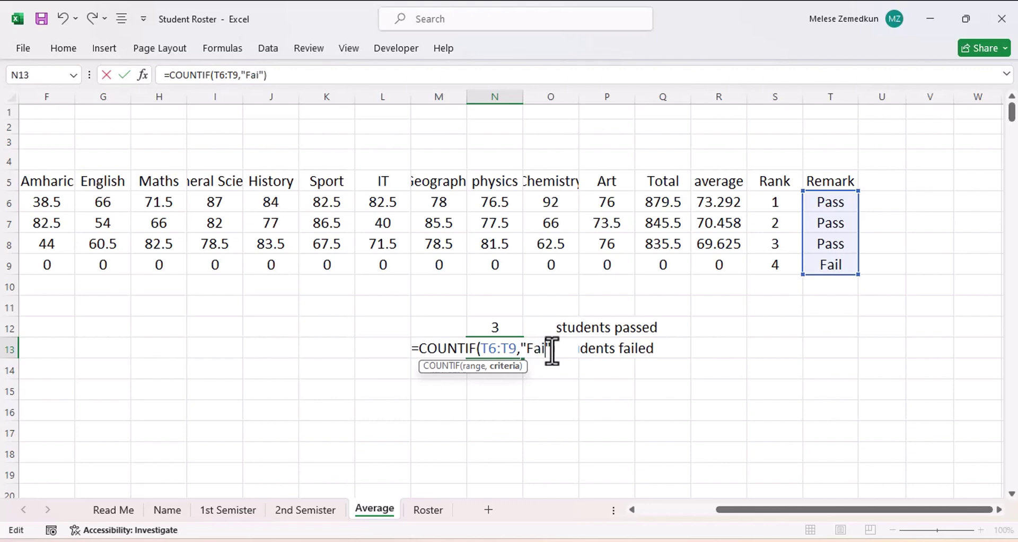
key(Return)
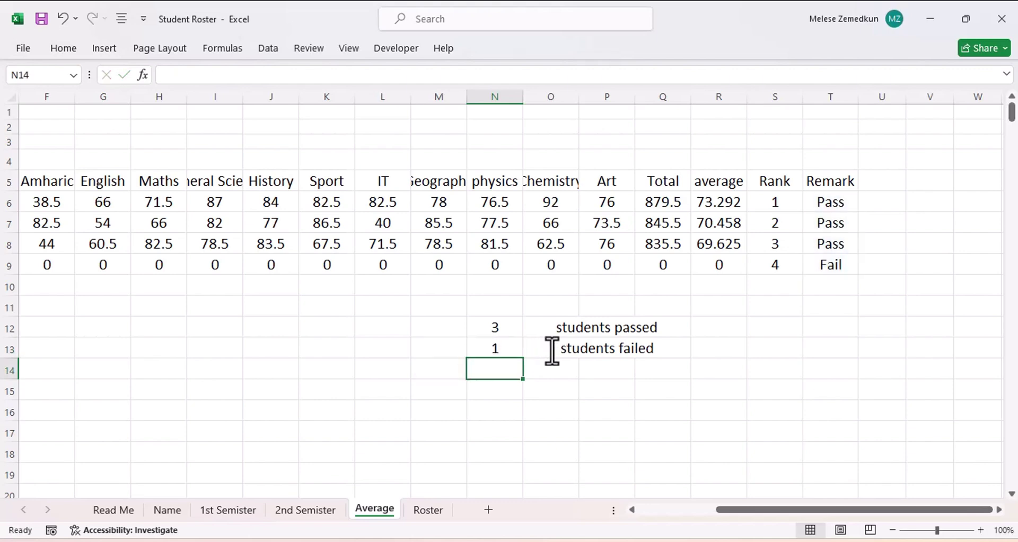
click(490, 343)
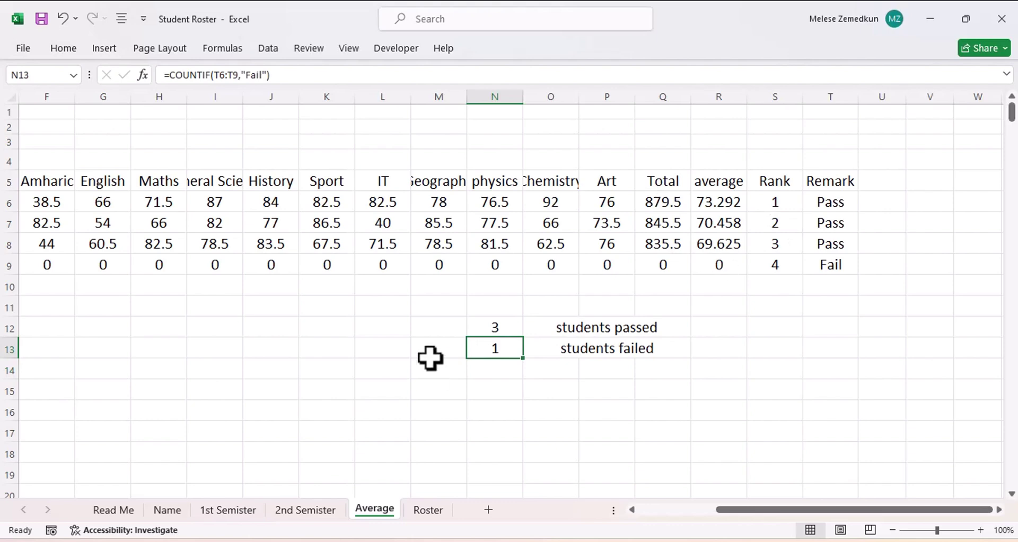
click(491, 331)
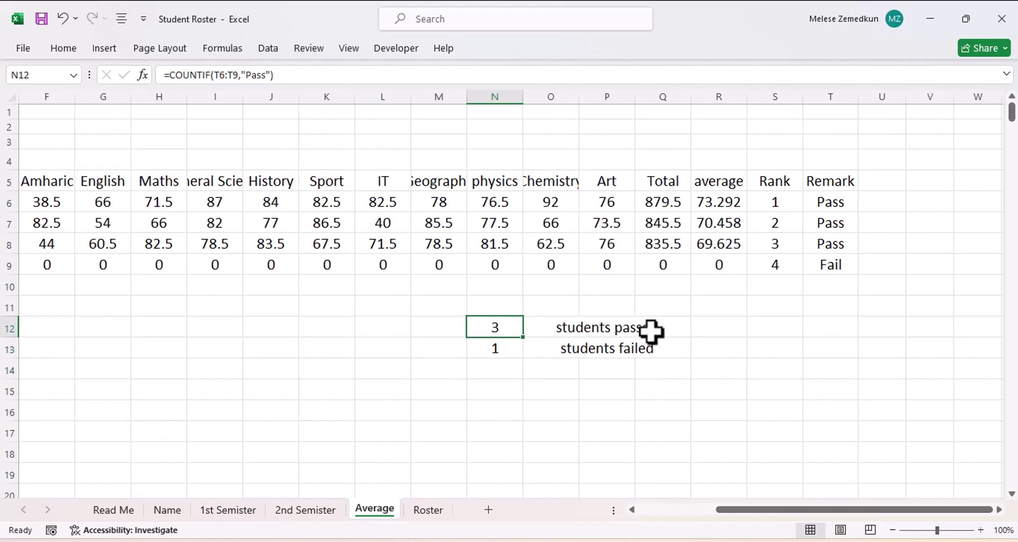
click(496, 354)
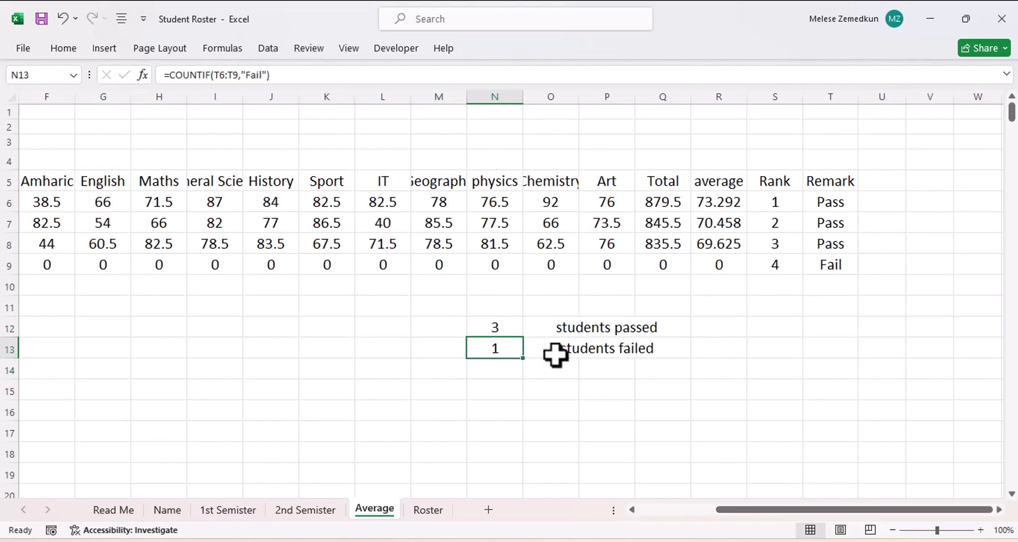
click(598, 354)
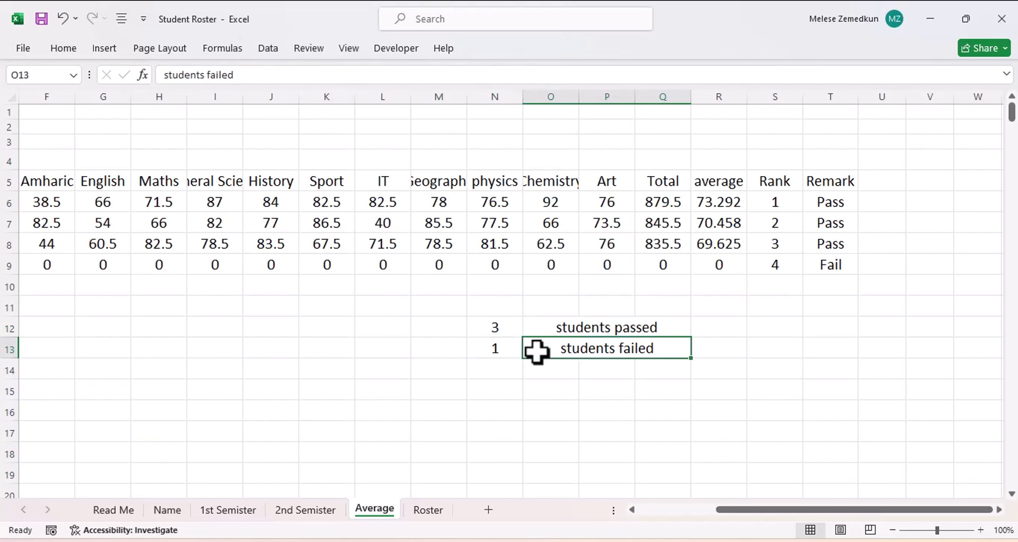
drag(485, 328, 554, 349)
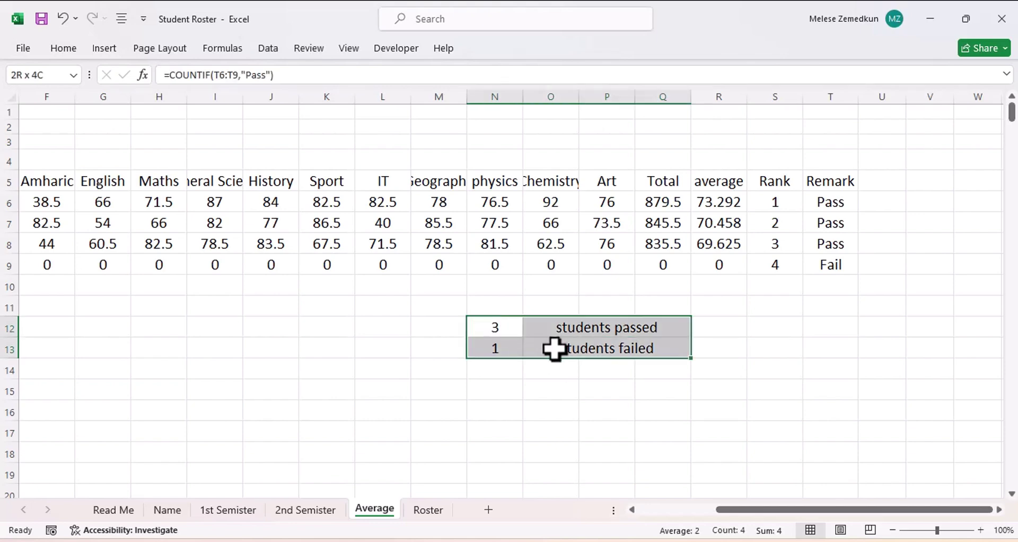
click(599, 349)
drag(495, 332, 583, 342)
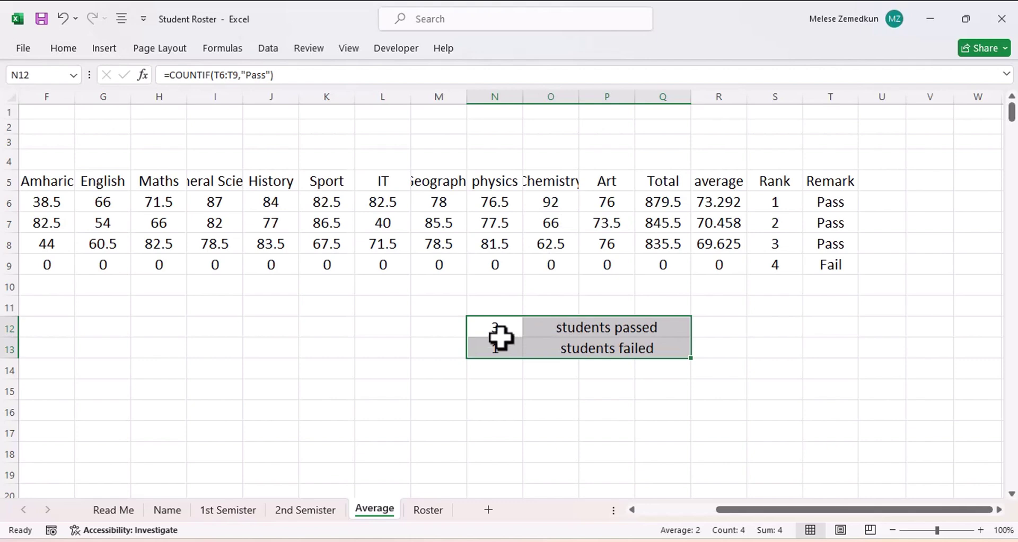
click(495, 333)
double_click(504, 328)
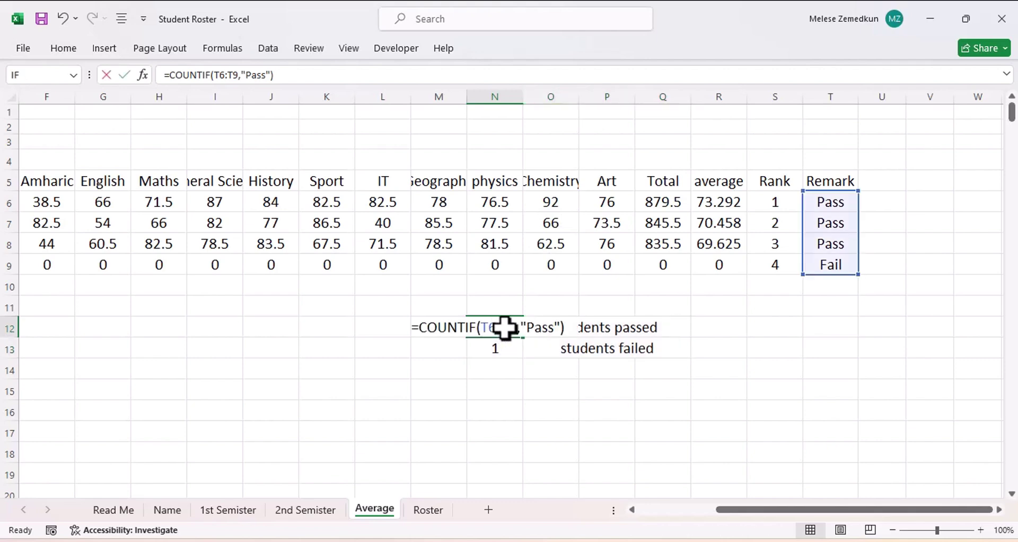
click(437, 329)
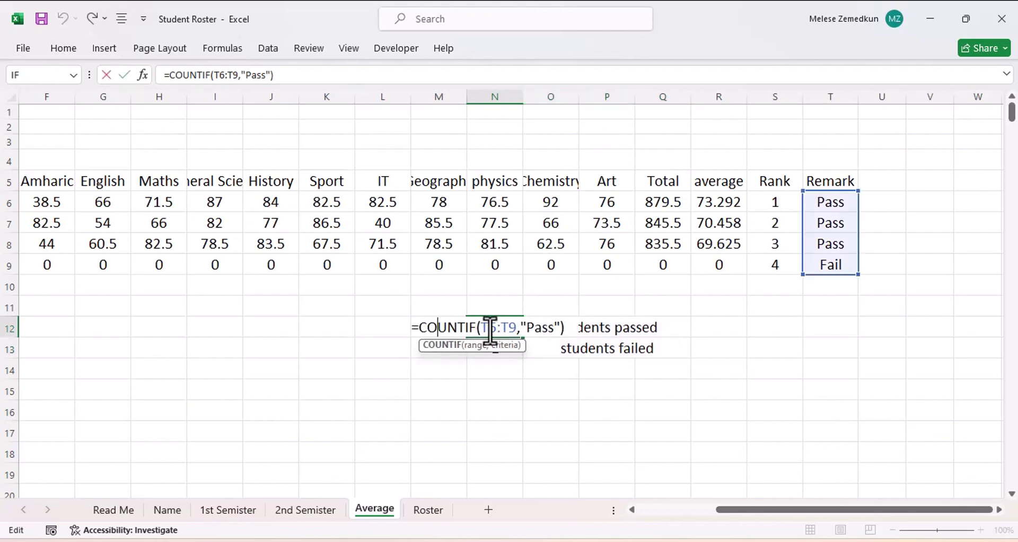
click(516, 329)
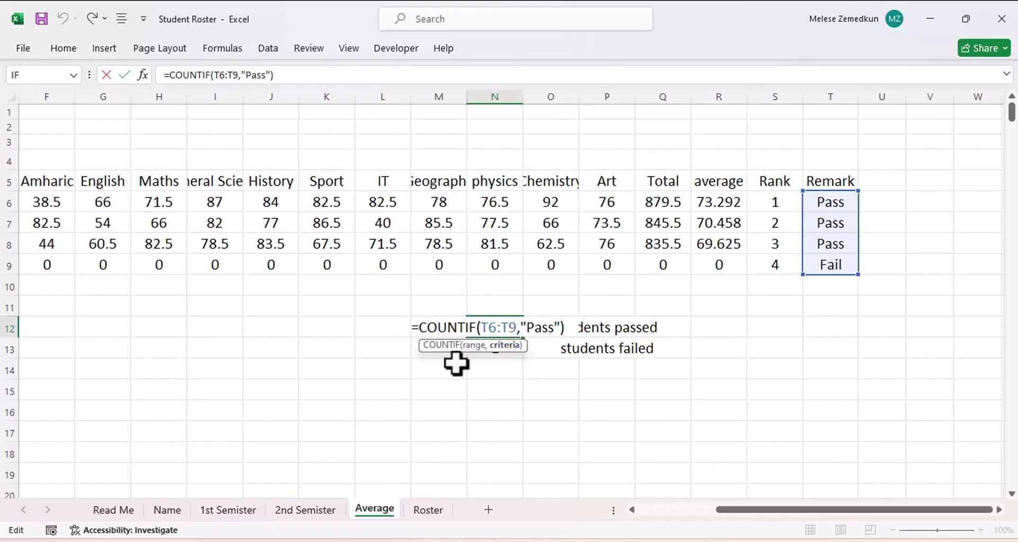
click(454, 366)
click(490, 350)
double_click(496, 349)
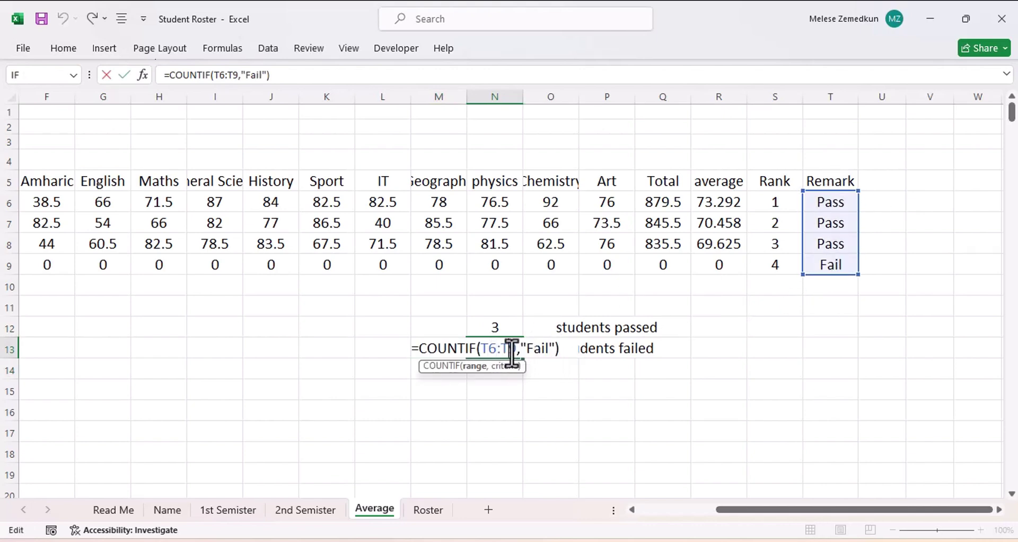
key(Return)
click(603, 348)
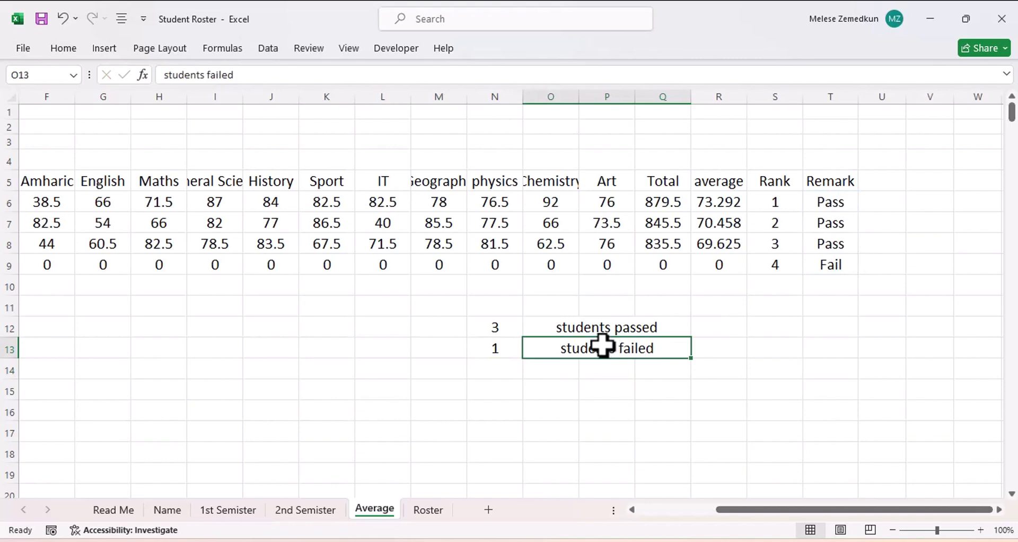
click(498, 331)
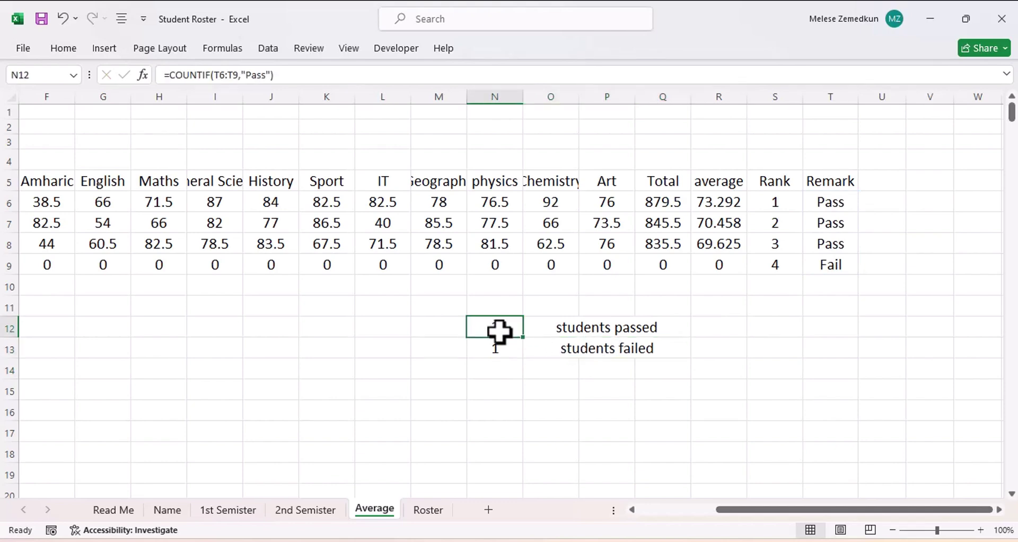
click(646, 333)
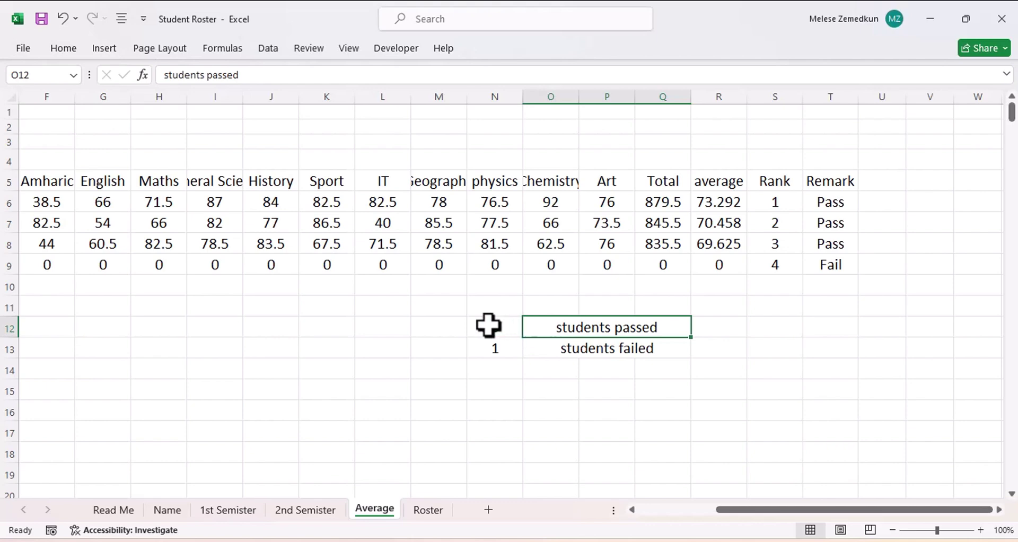
Step: Shade the summary block N12:Q13 with a dark gray fill colour
drag(488, 326, 609, 350)
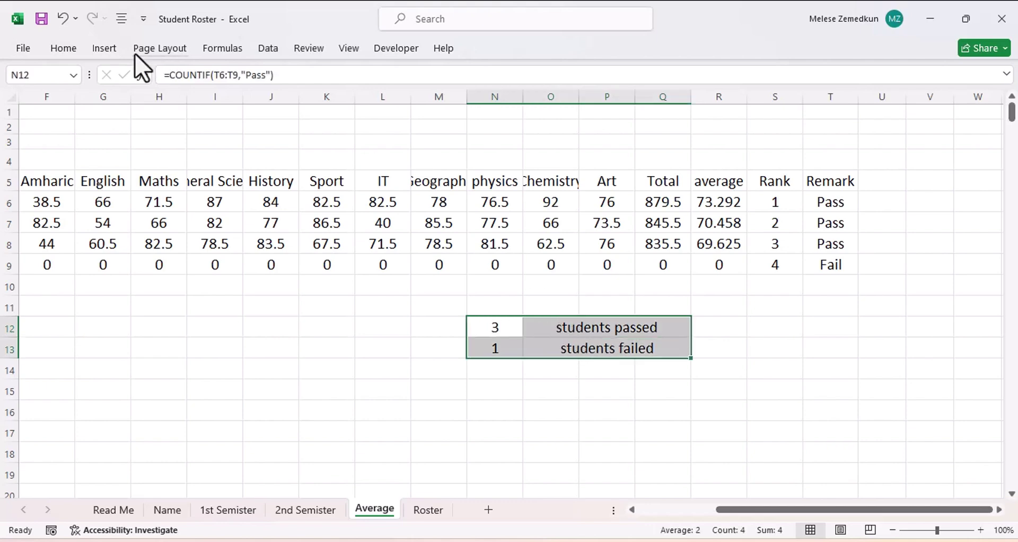
click(64, 49)
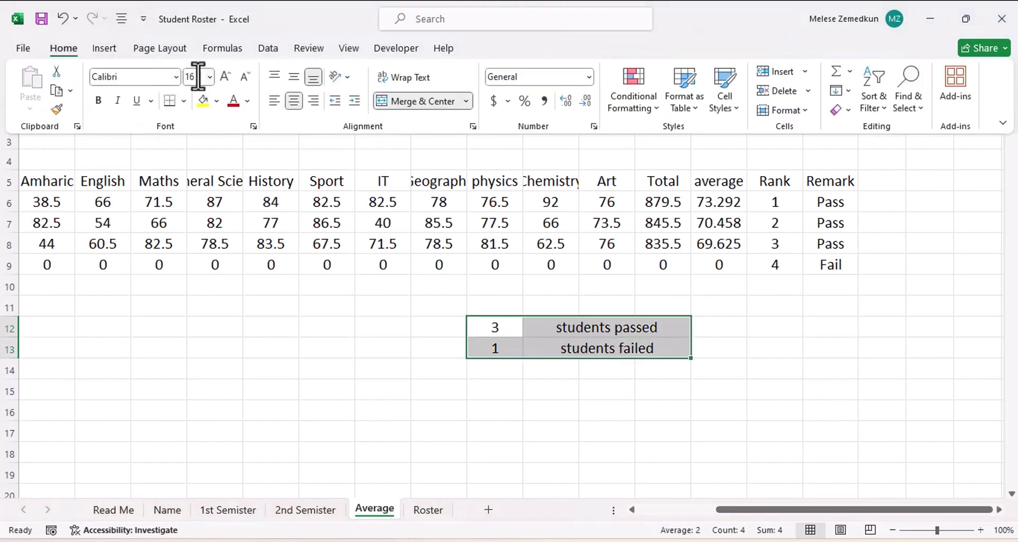
click(215, 101)
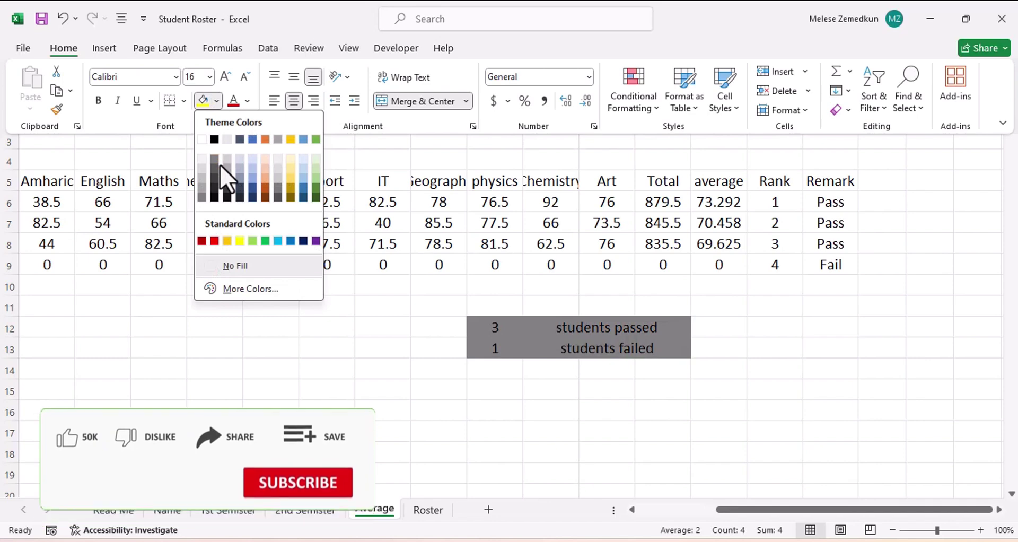
click(215, 177)
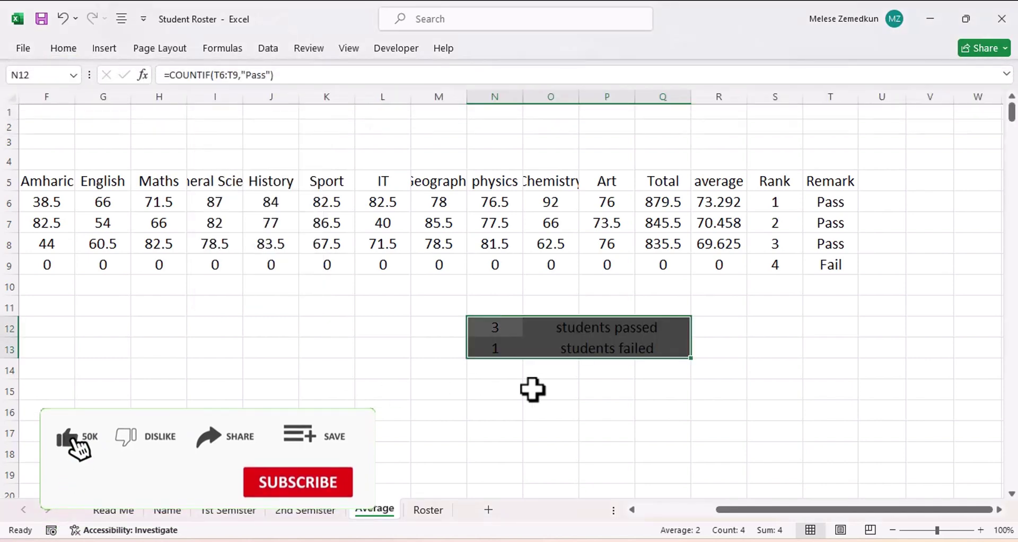
click(536, 389)
click(605, 381)
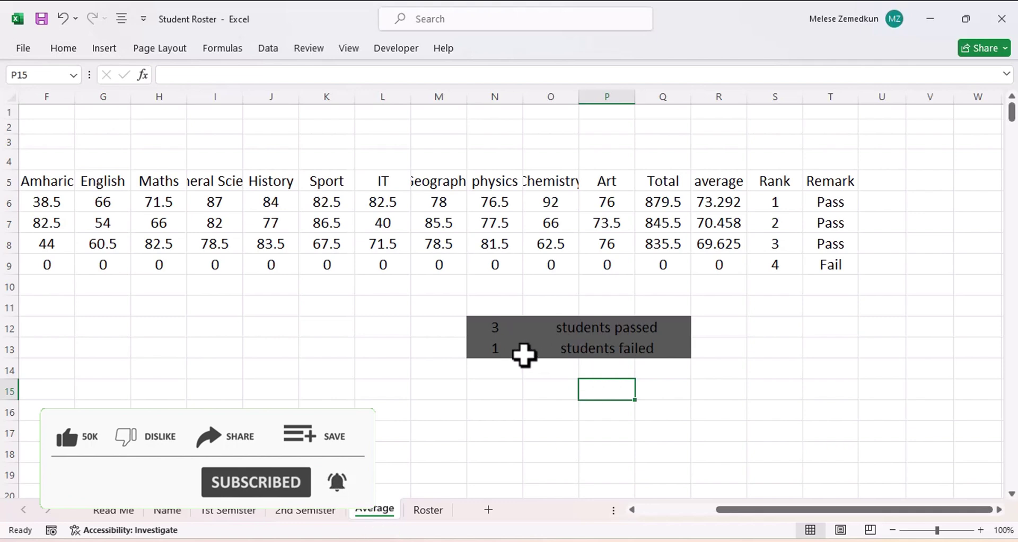
click(517, 379)
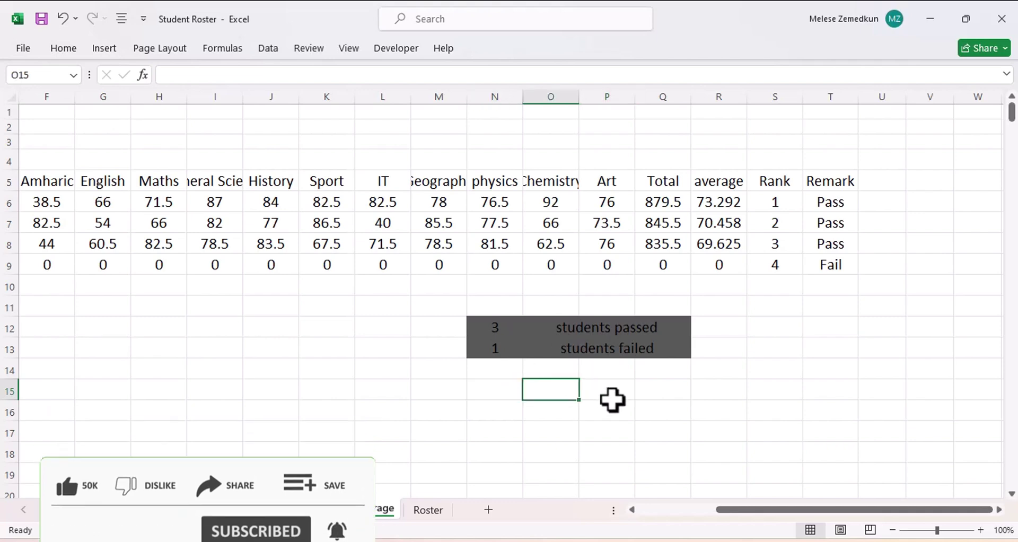
click(611, 397)
click(650, 393)
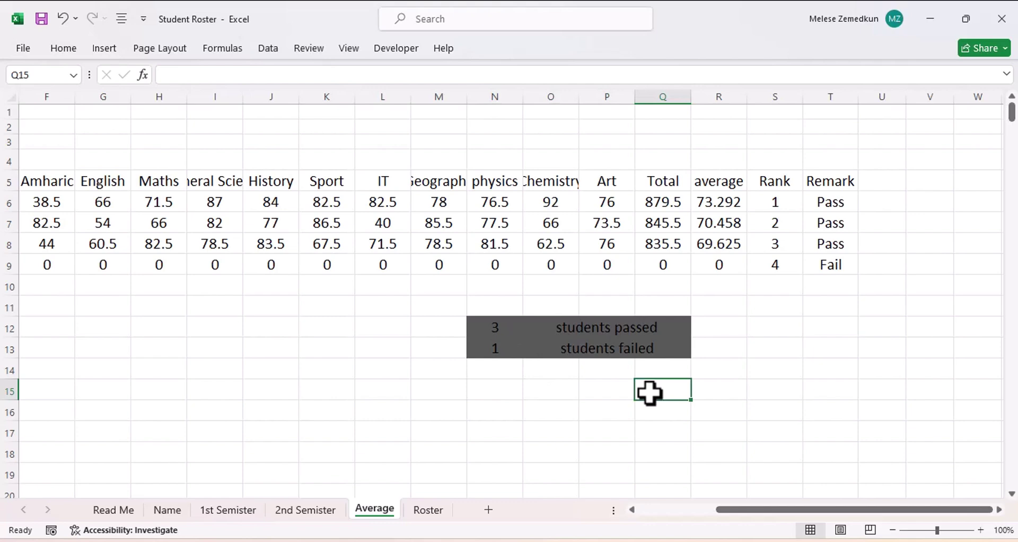